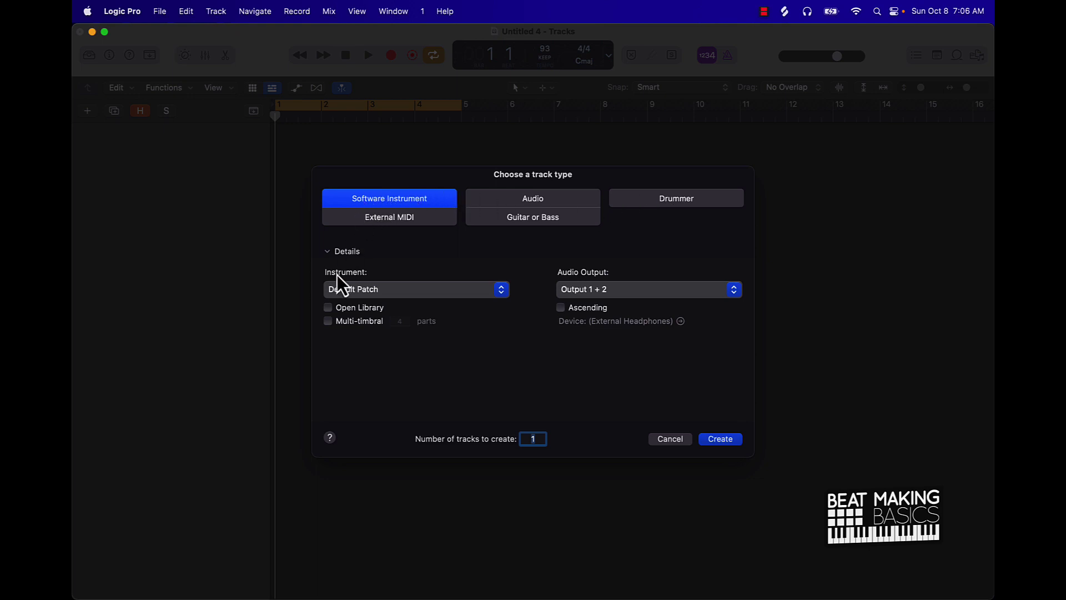
Step: Create a software instrument track and load the Boesendorfer Grand Piano from the Library's Piano category
click(719, 442)
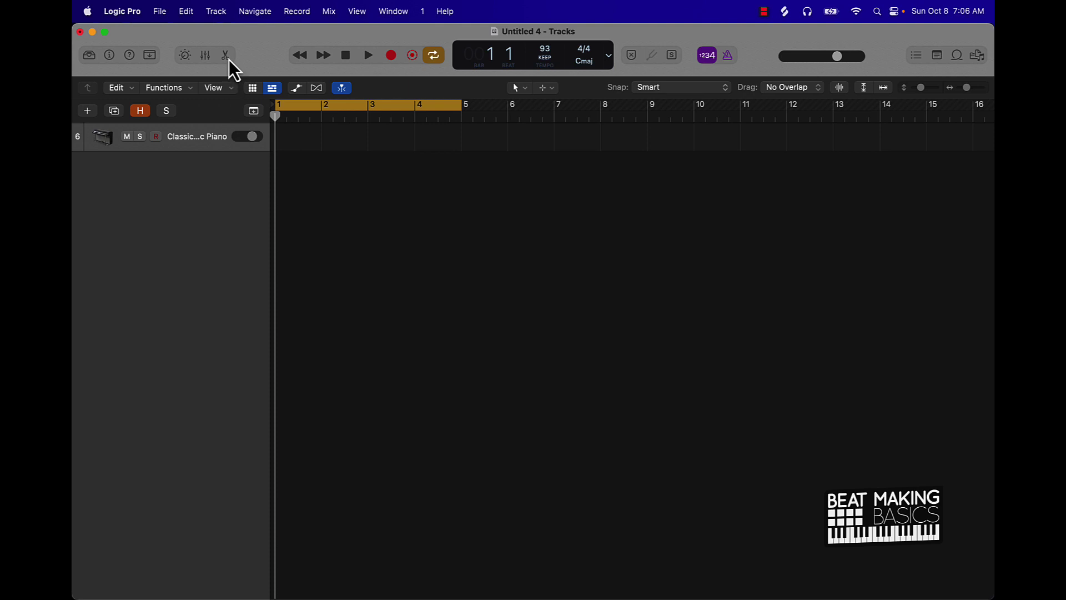
click(90, 55)
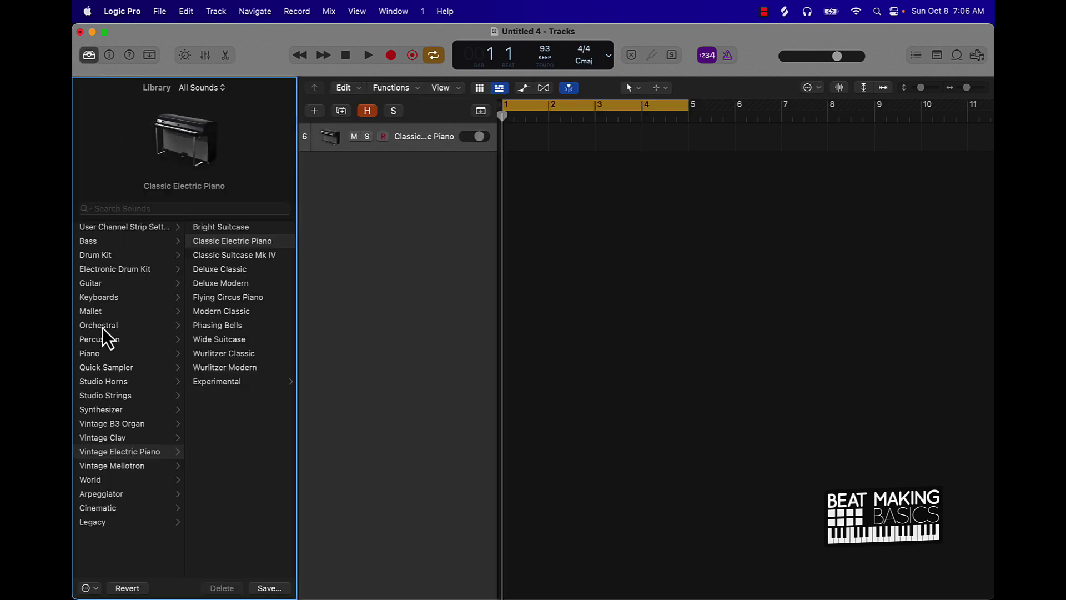
click(102, 355)
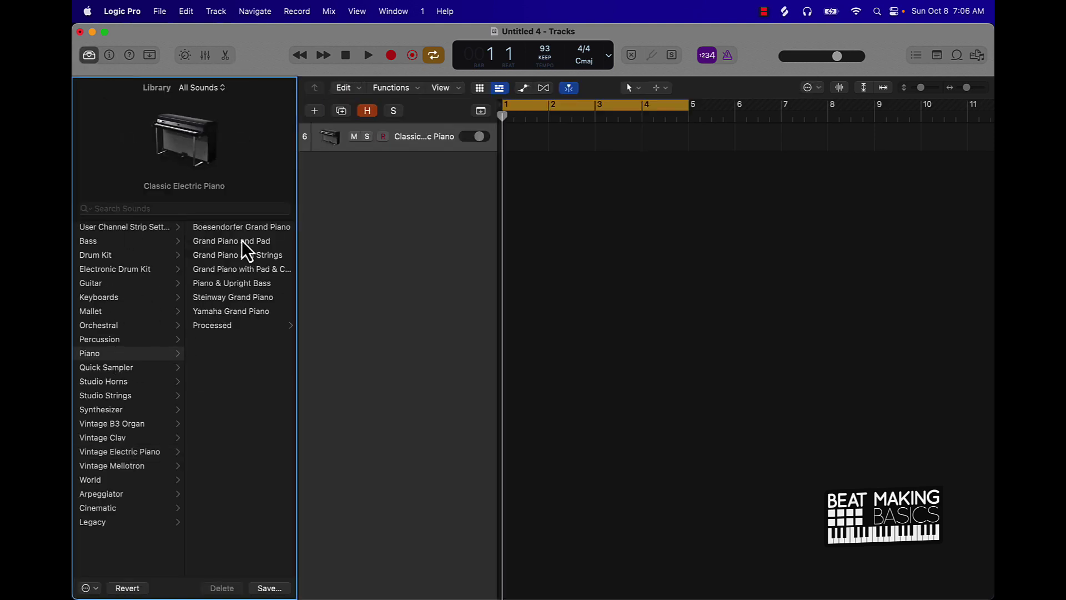
click(244, 226)
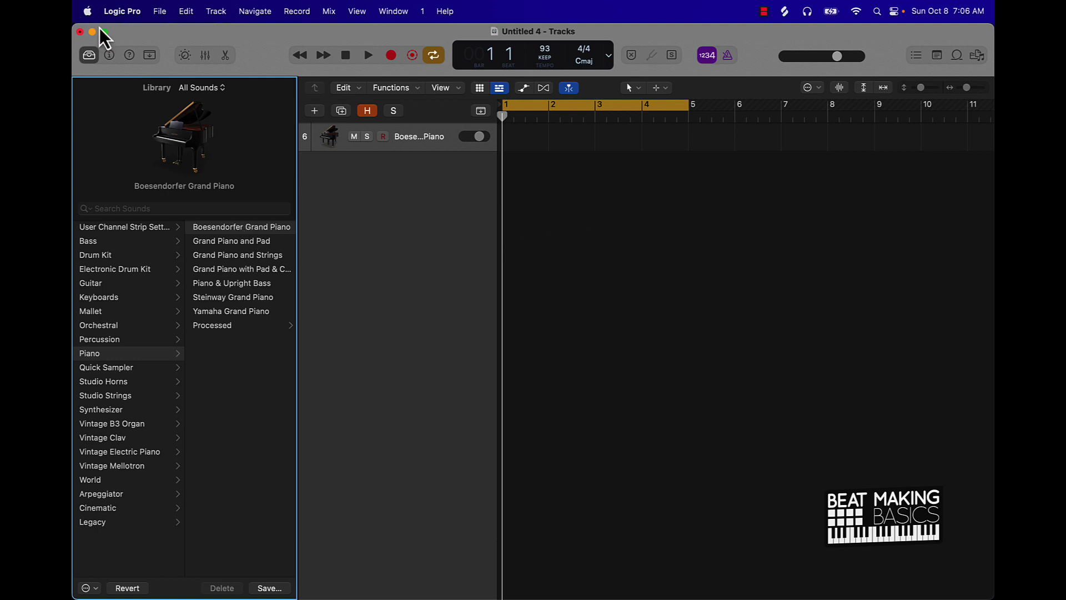
Step: Open the piano track's Step Sequencer and look through the key and scale choices without changing them
click(226, 57)
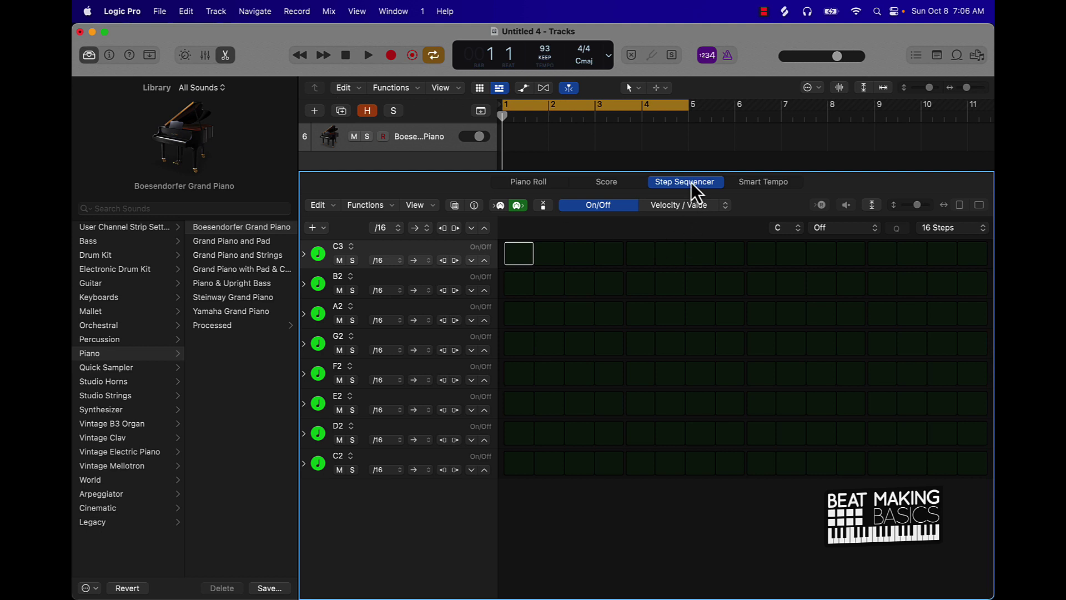
click(788, 231)
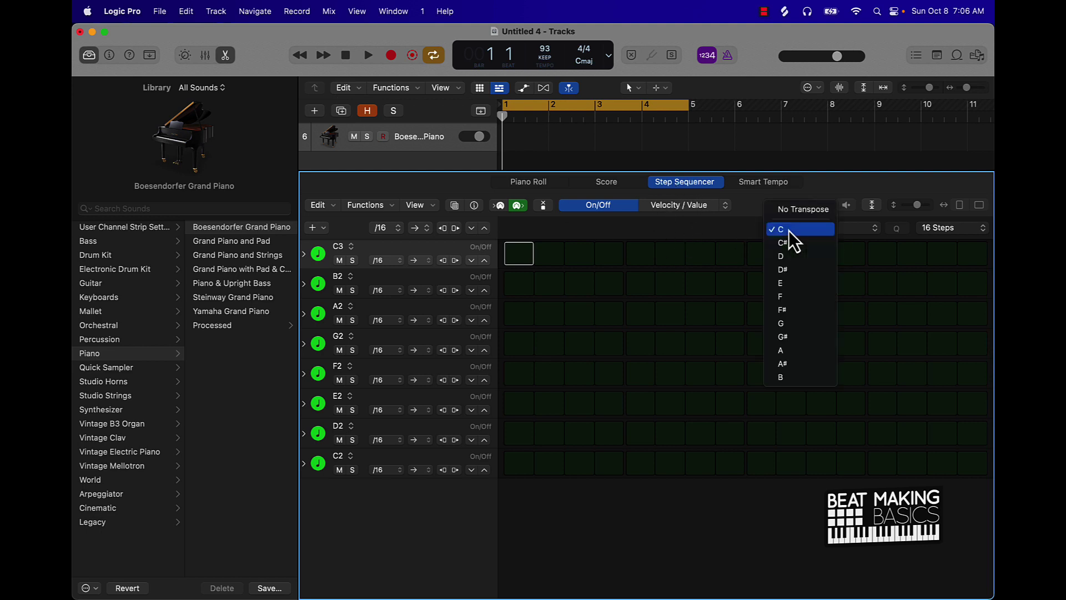
click(854, 254)
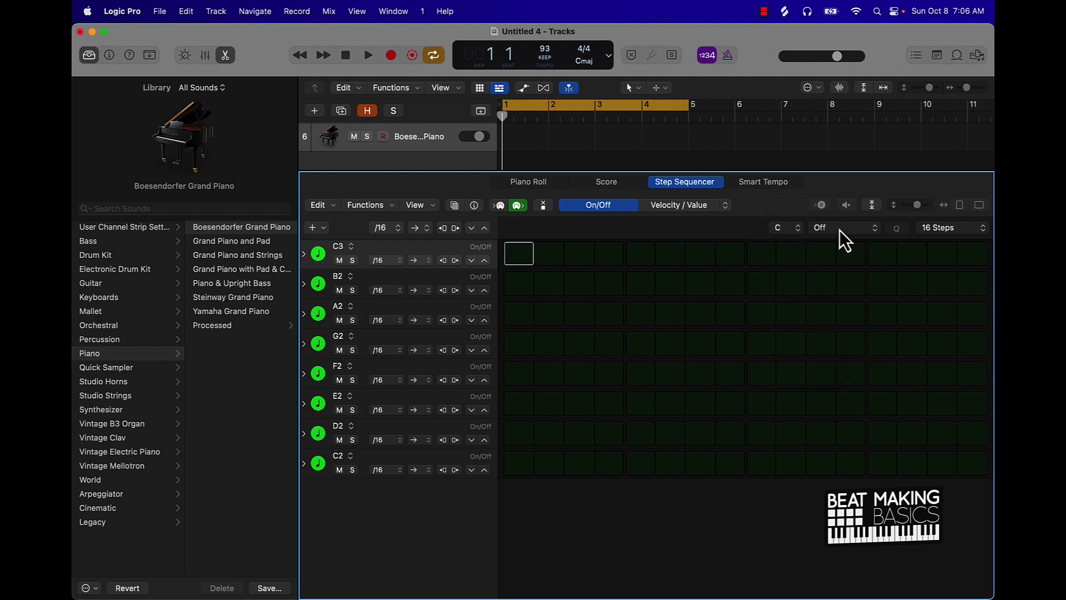
click(839, 229)
click(918, 225)
Step: Set the pattern length to 32 steps and transpose it to C#, leaving the scale off
click(944, 228)
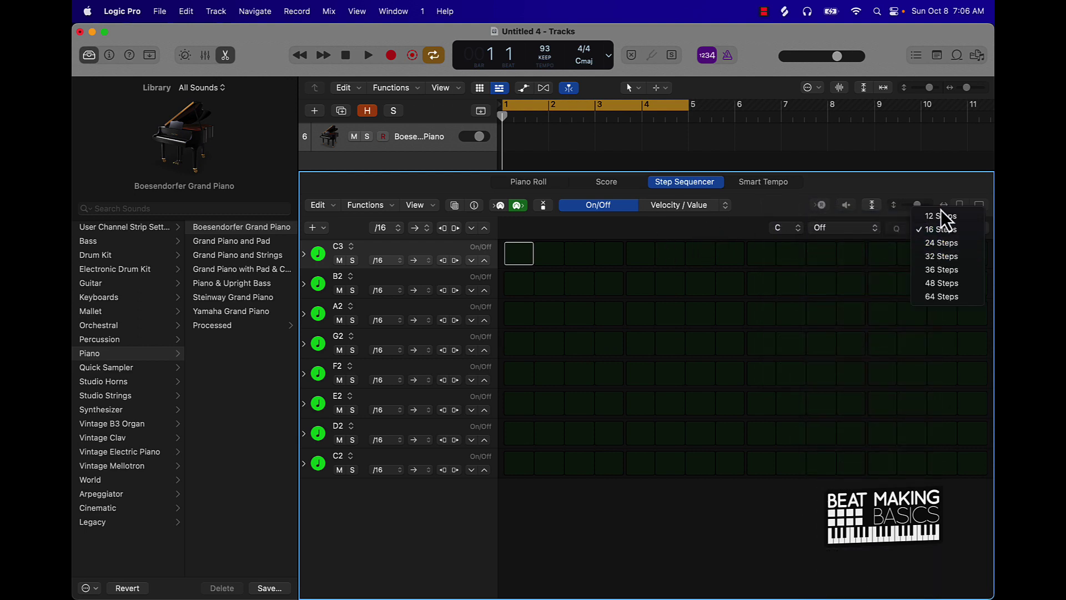
click(938, 255)
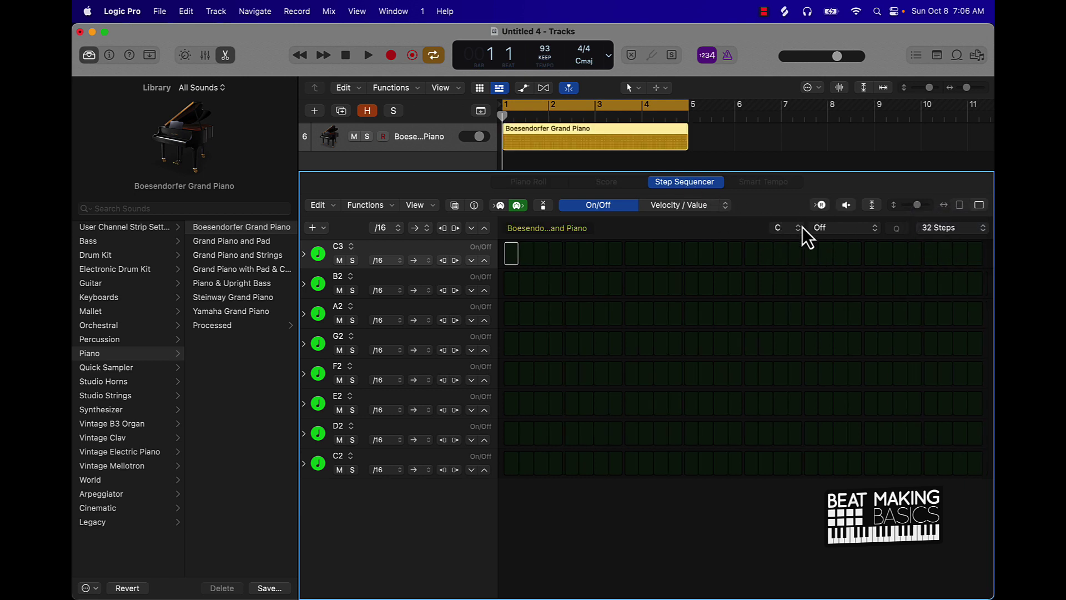
click(781, 228)
click(794, 242)
click(829, 232)
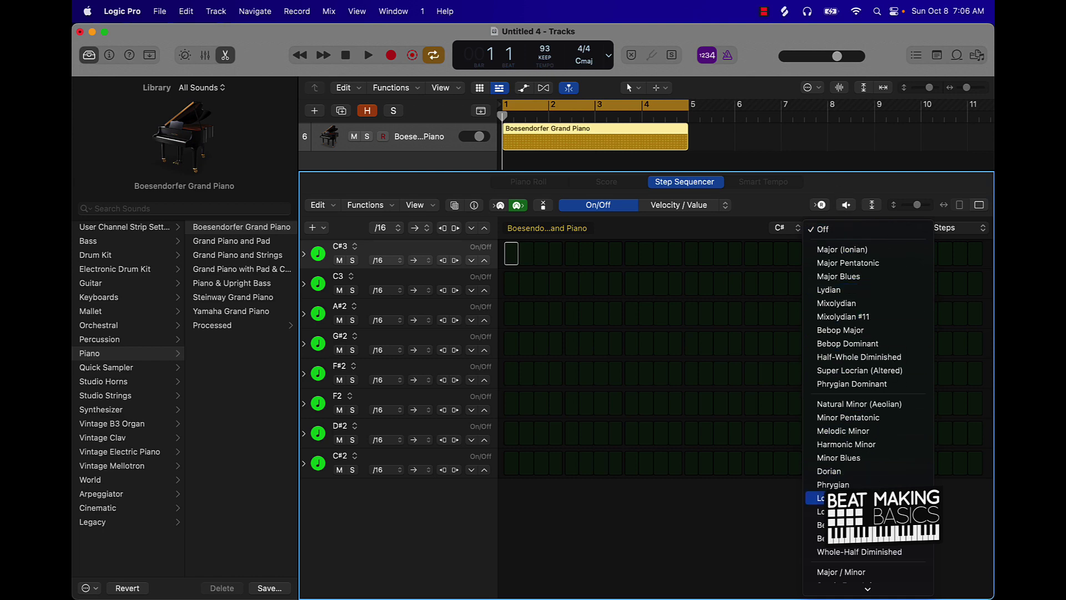
click(716, 224)
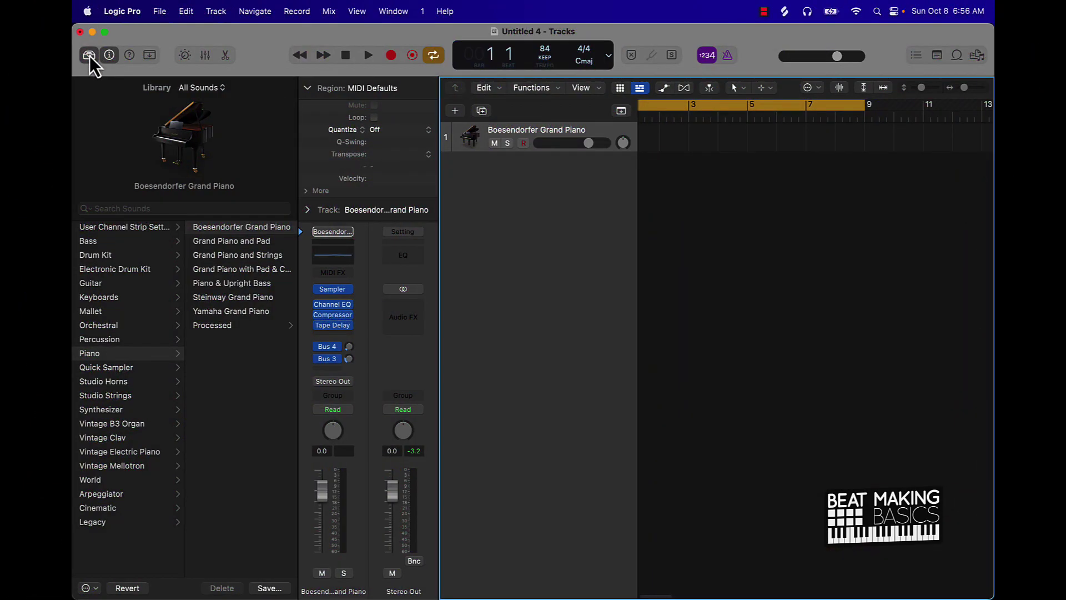
Step: Close the Library and reopen the piano track's Step Sequencer with an enlarged step grid
click(89, 55)
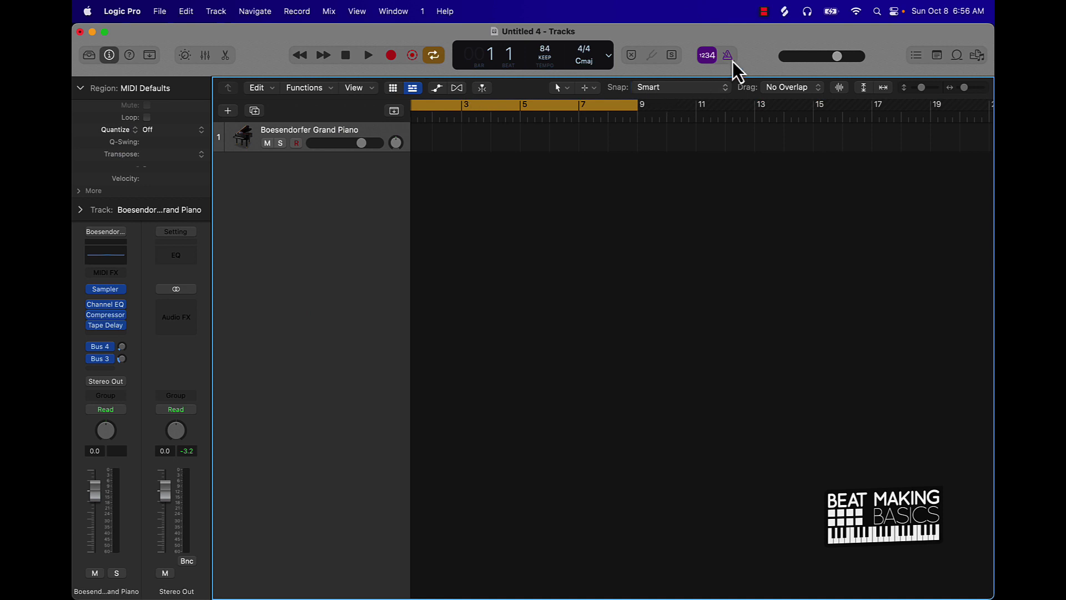
click(226, 57)
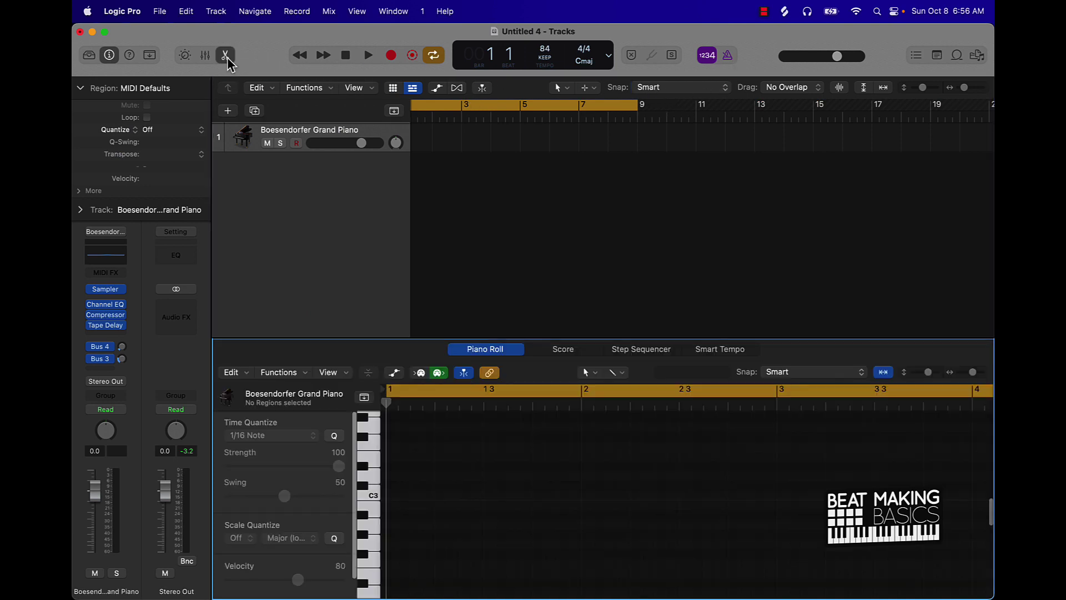
click(642, 349)
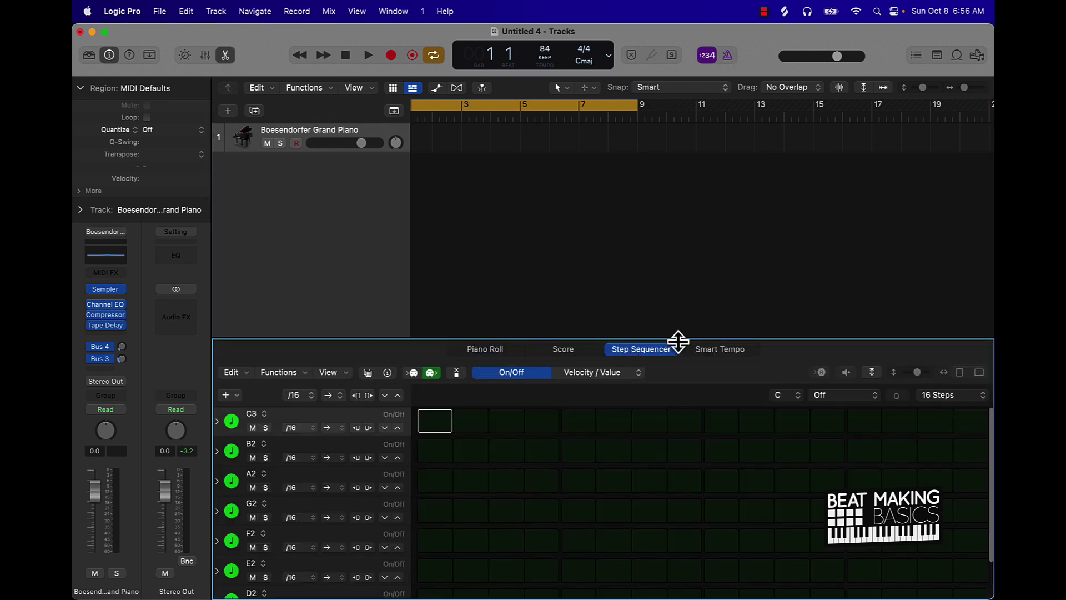
drag(780, 340, 753, 173)
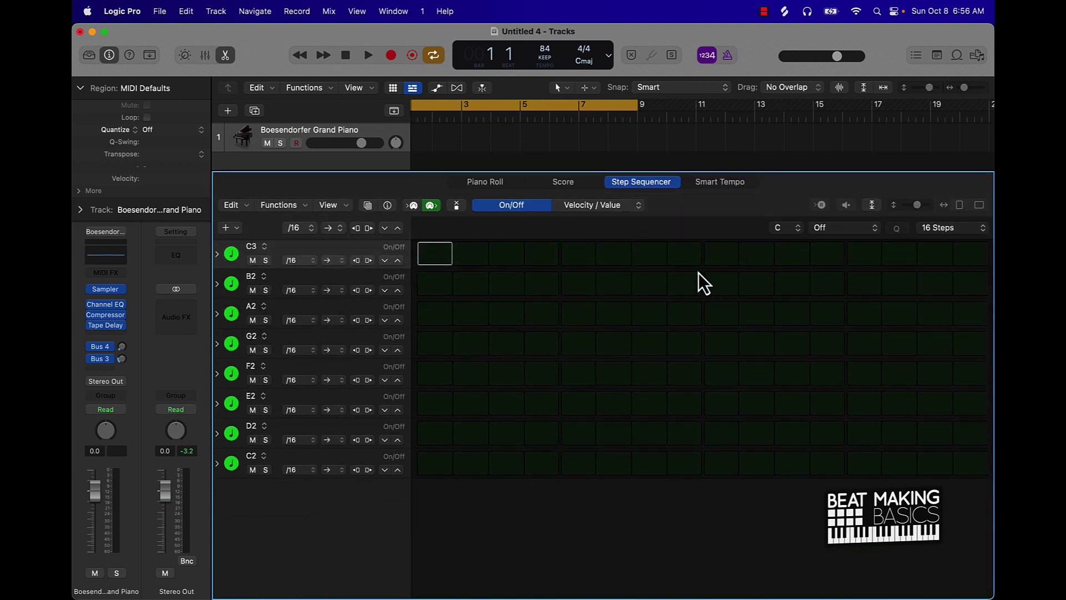
click(931, 229)
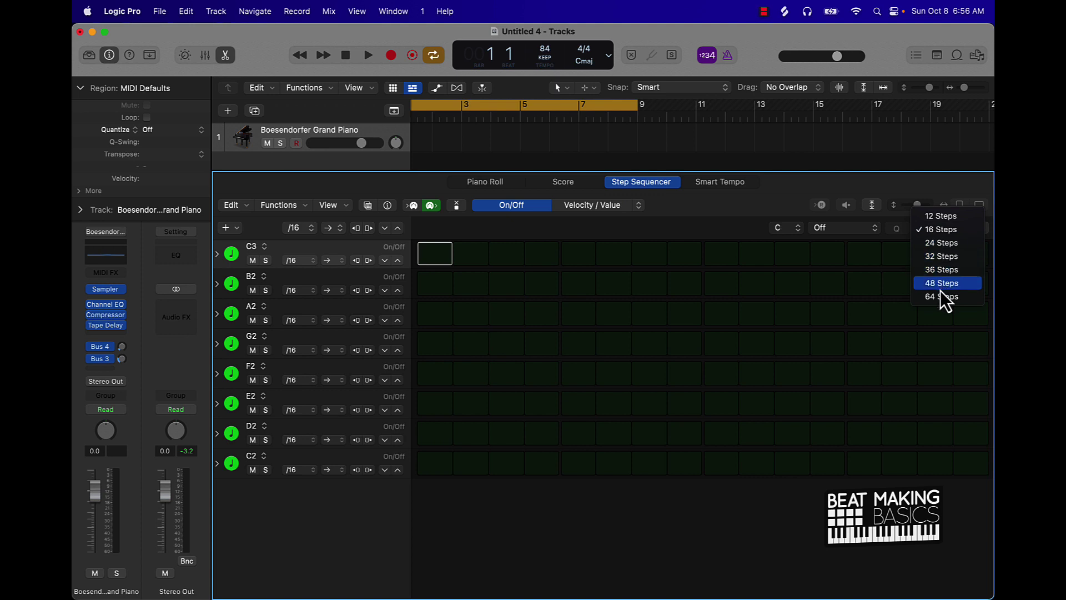
Step: Make the piano pattern 32 steps long in C# with the Natural Minor (Aeolian) scale
click(942, 256)
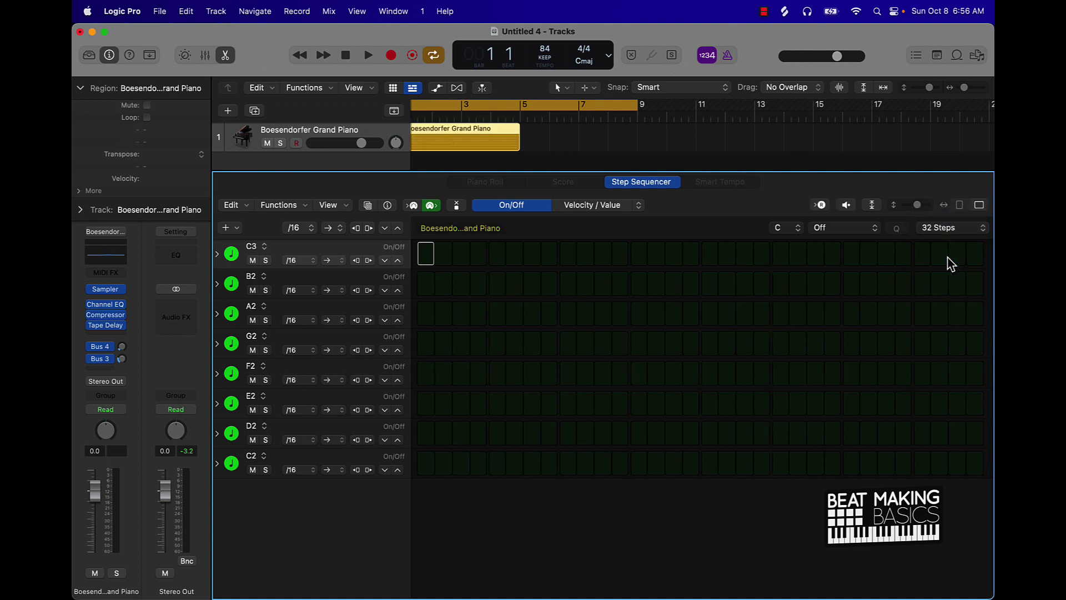
click(786, 229)
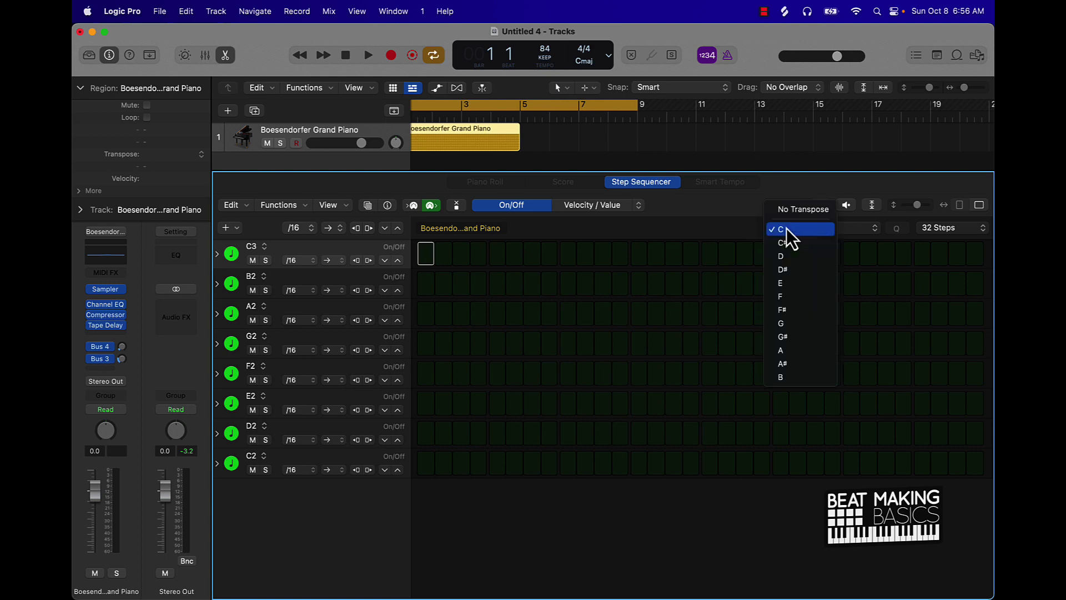
click(790, 242)
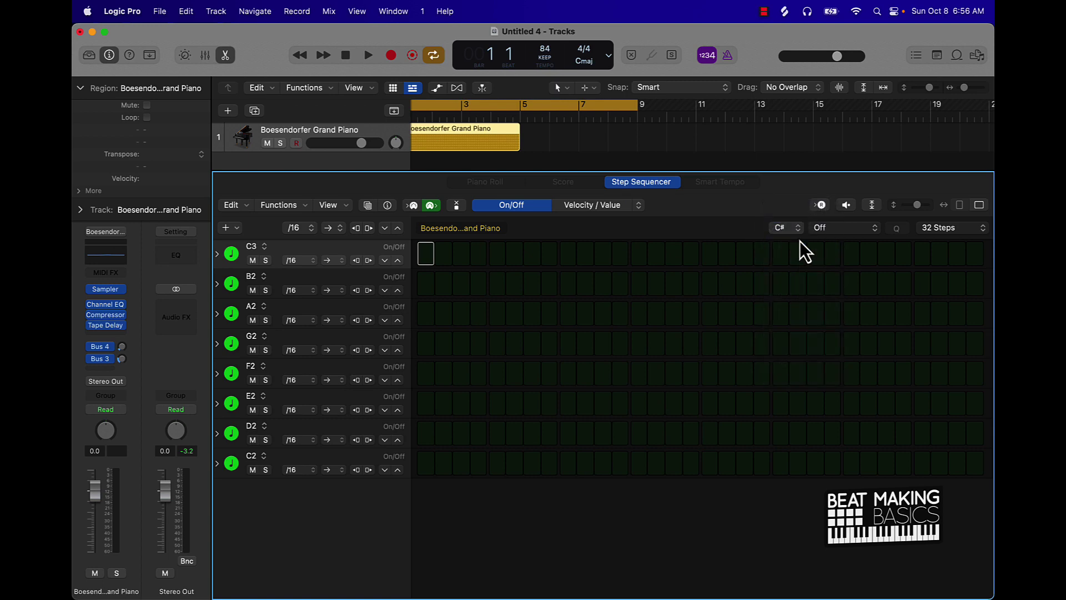
click(841, 228)
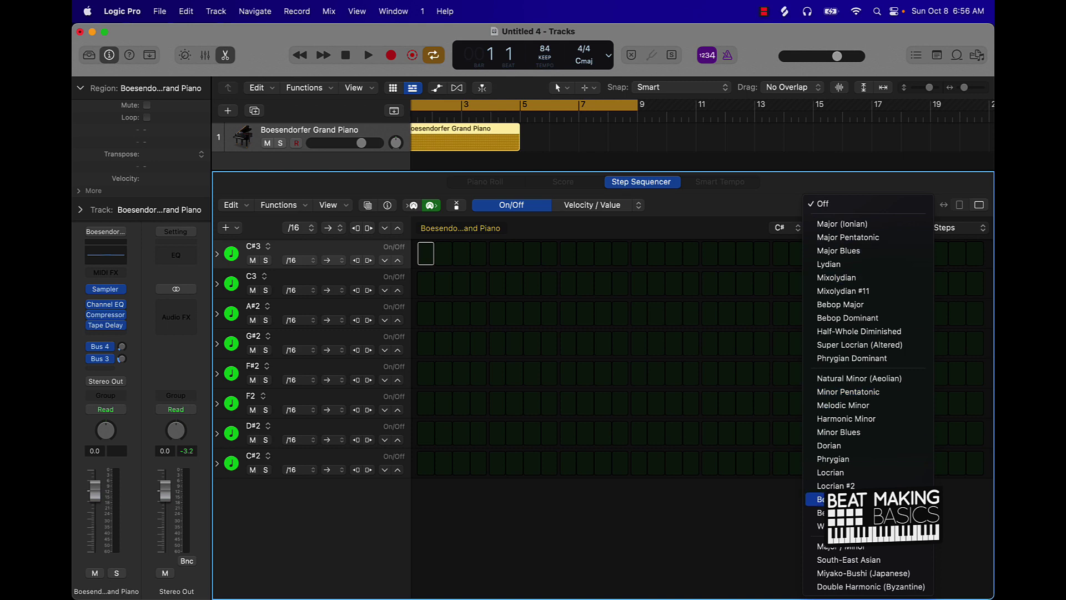
click(870, 379)
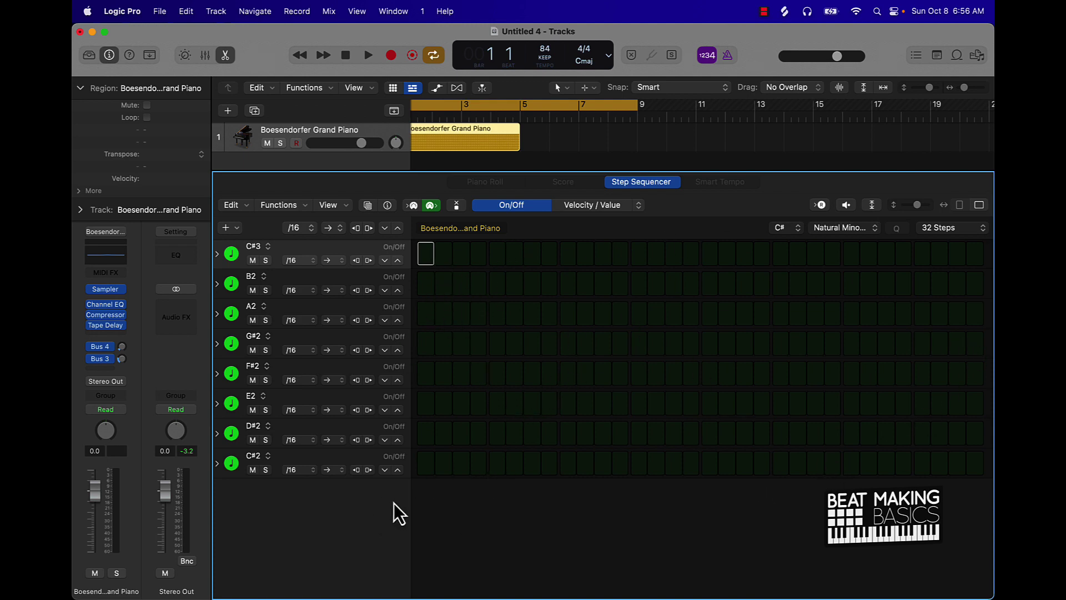
Step: Add the first half of the melody: C#2, E2, D#2, A2, C#2, F#2, D#2, F#2
click(425, 466)
click(461, 403)
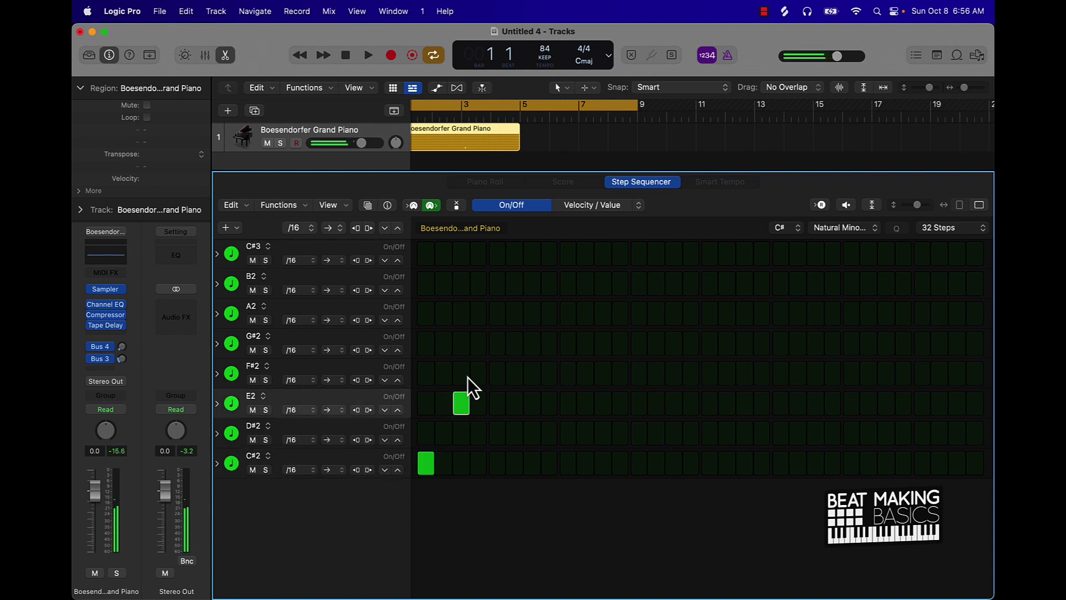
click(497, 434)
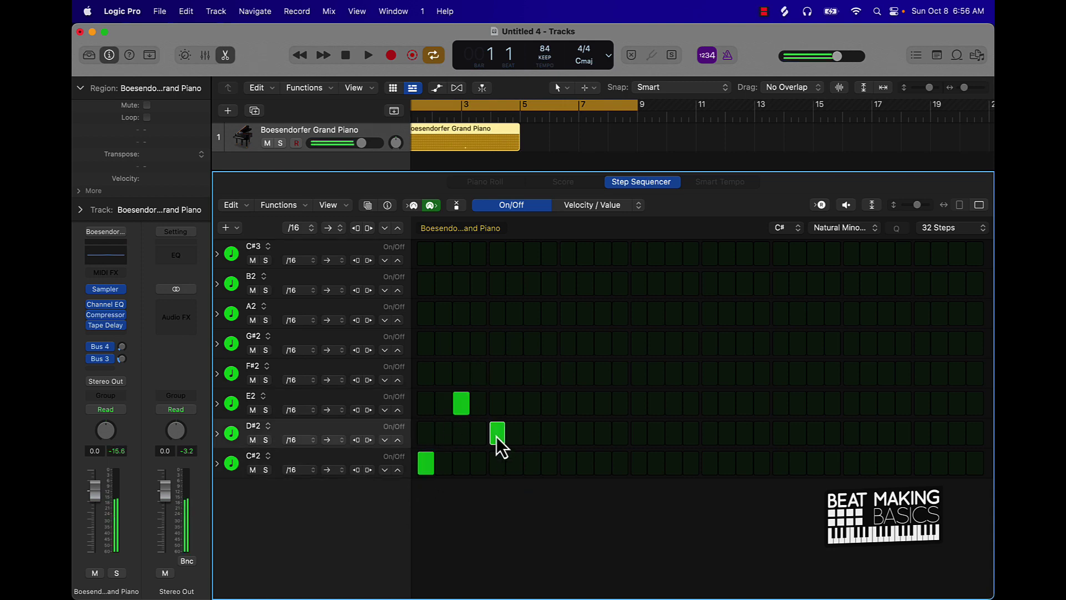
click(531, 313)
click(567, 463)
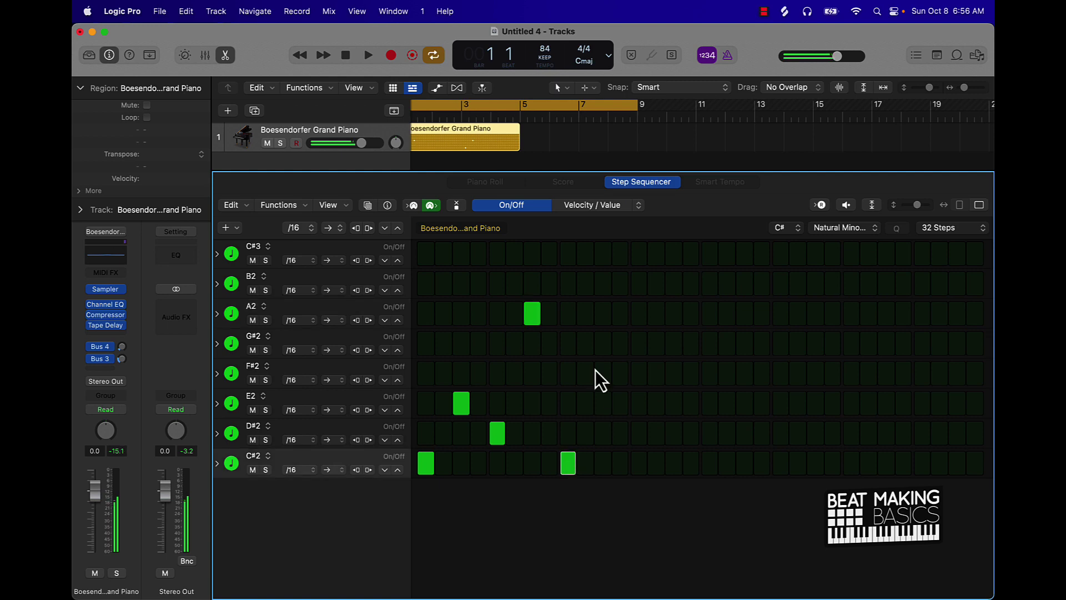
click(603, 373)
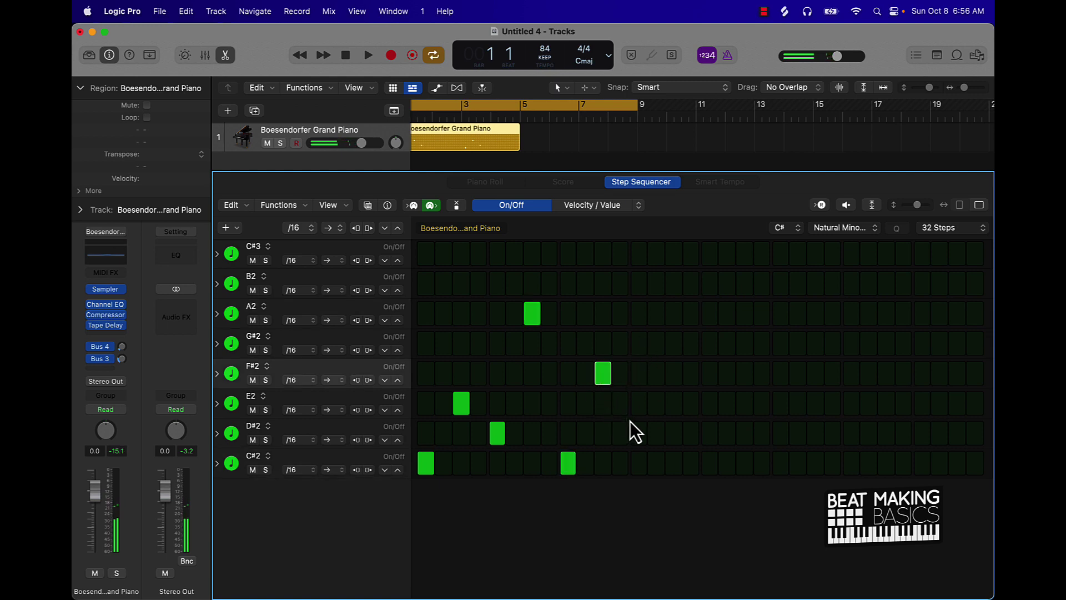
click(639, 404)
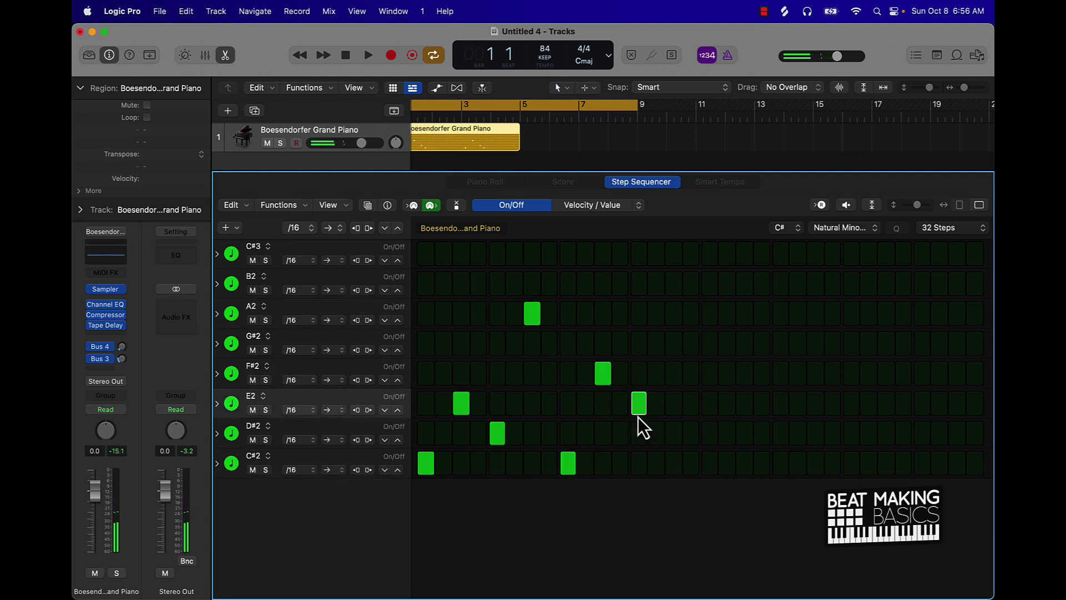
drag(638, 417, 662, 435)
click(673, 380)
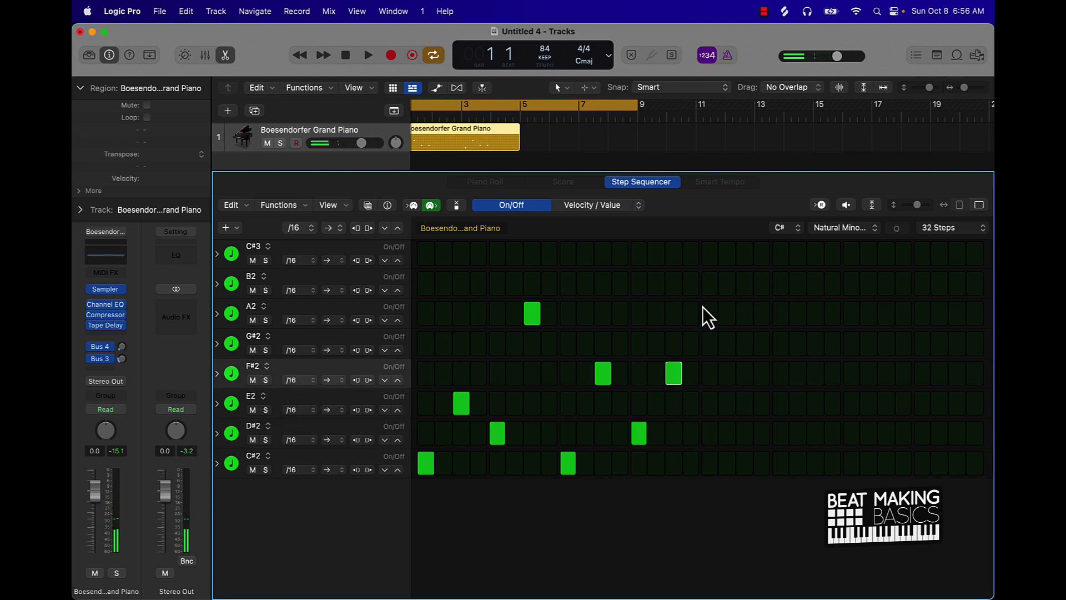
Step: Continue from step 17 with C#2, G#2, D#2, F#2, D#2, E2, G#2 and D#2 notes
click(706, 463)
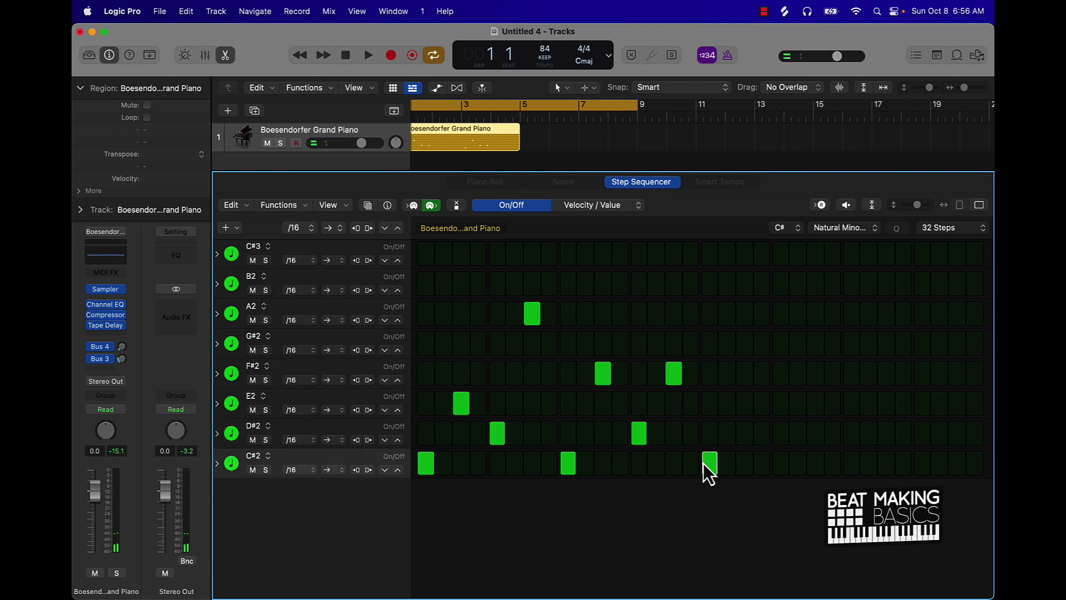
click(745, 311)
drag(745, 311, 748, 342)
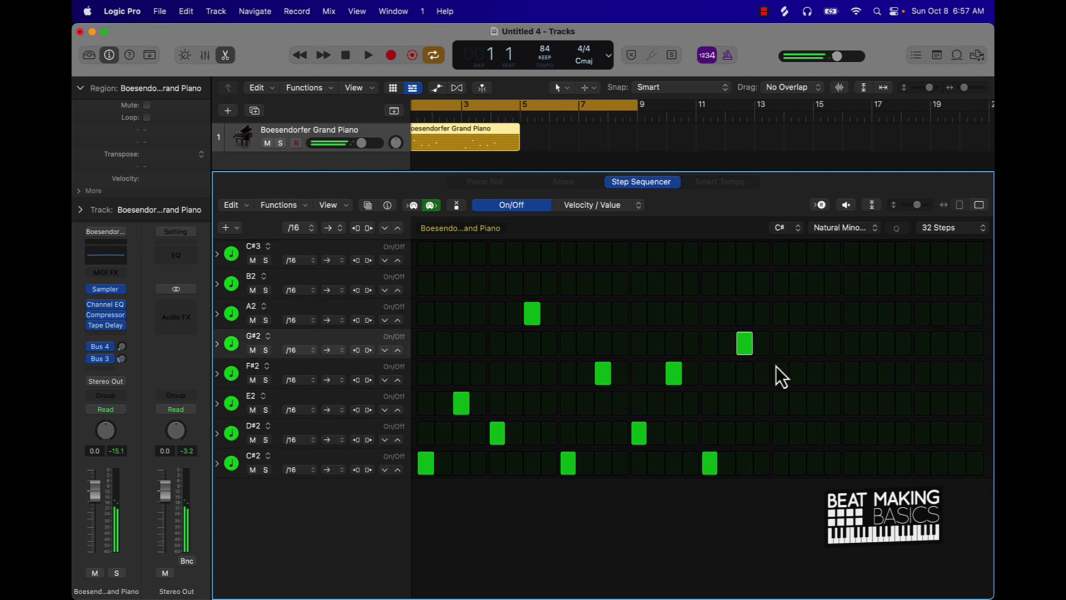
click(779, 430)
click(814, 372)
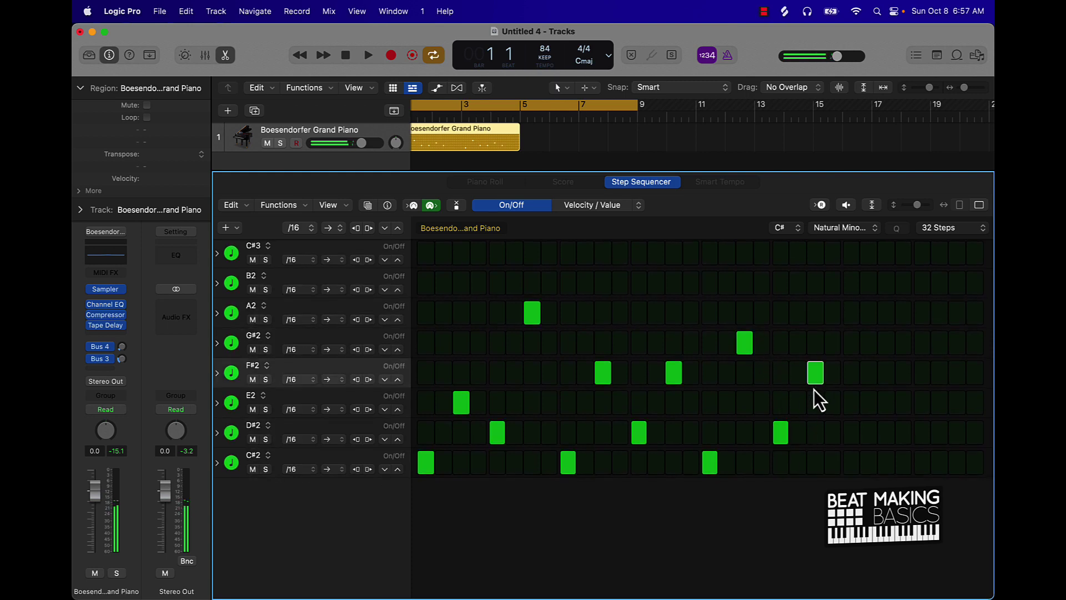
click(853, 436)
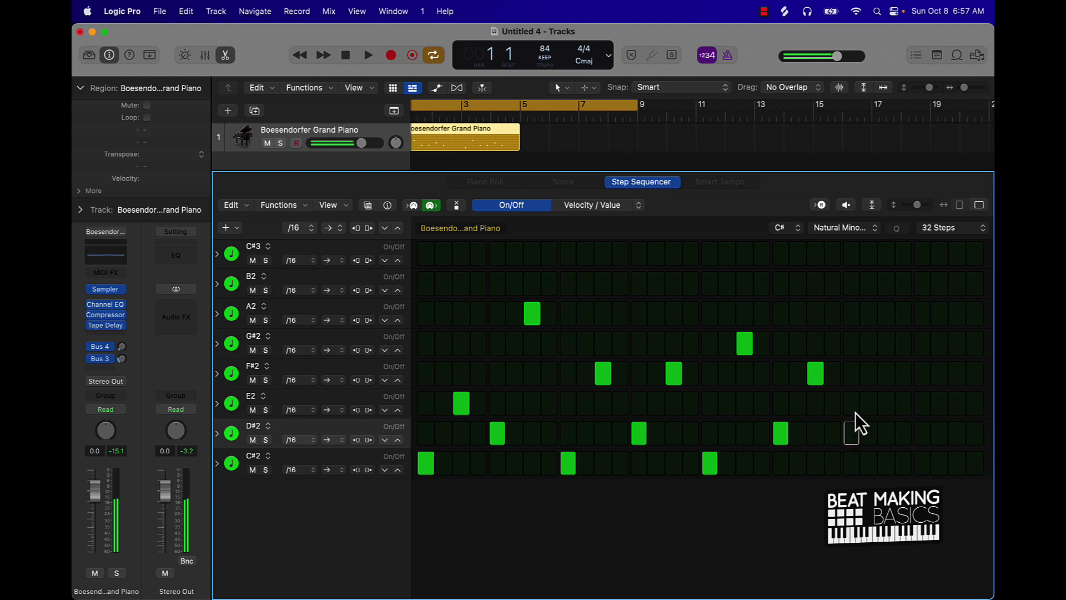
click(856, 410)
click(886, 343)
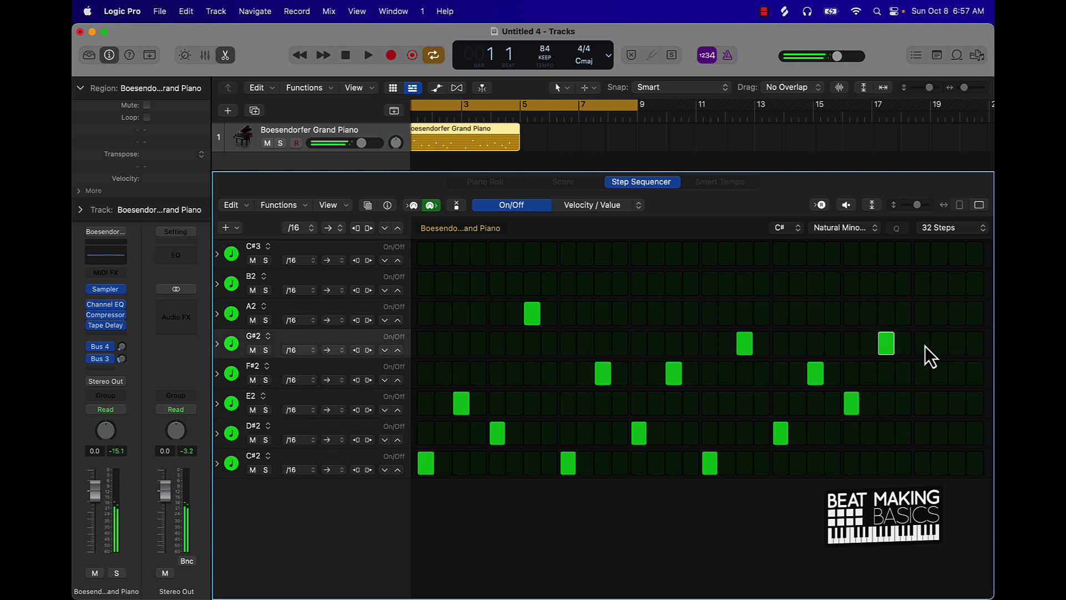
click(924, 406)
click(921, 424)
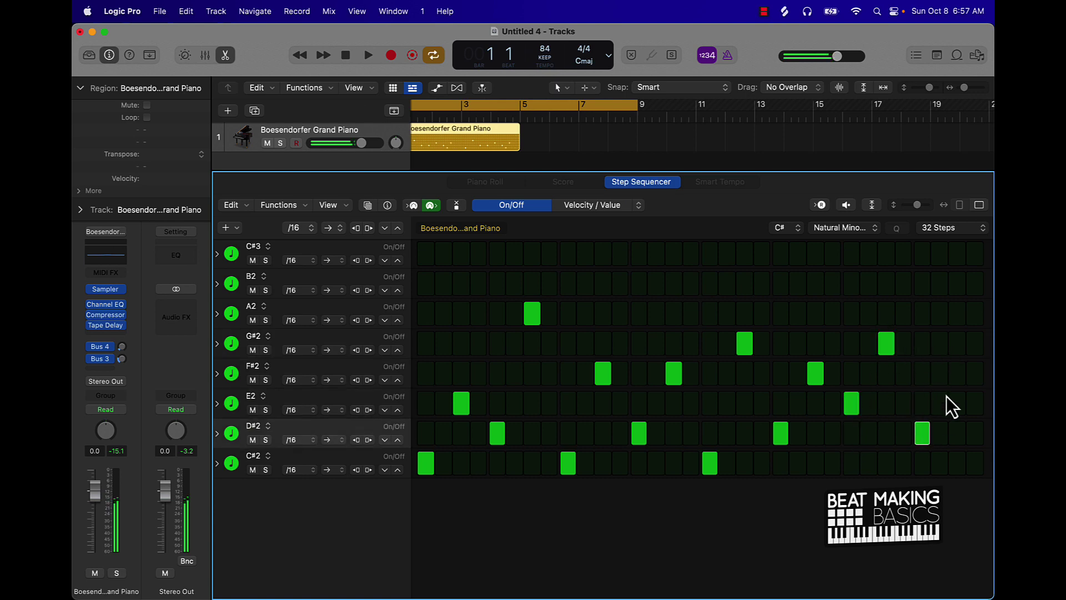
Step: Rework the final steps so the pattern ends on a G#2 note, then play it back
click(953, 462)
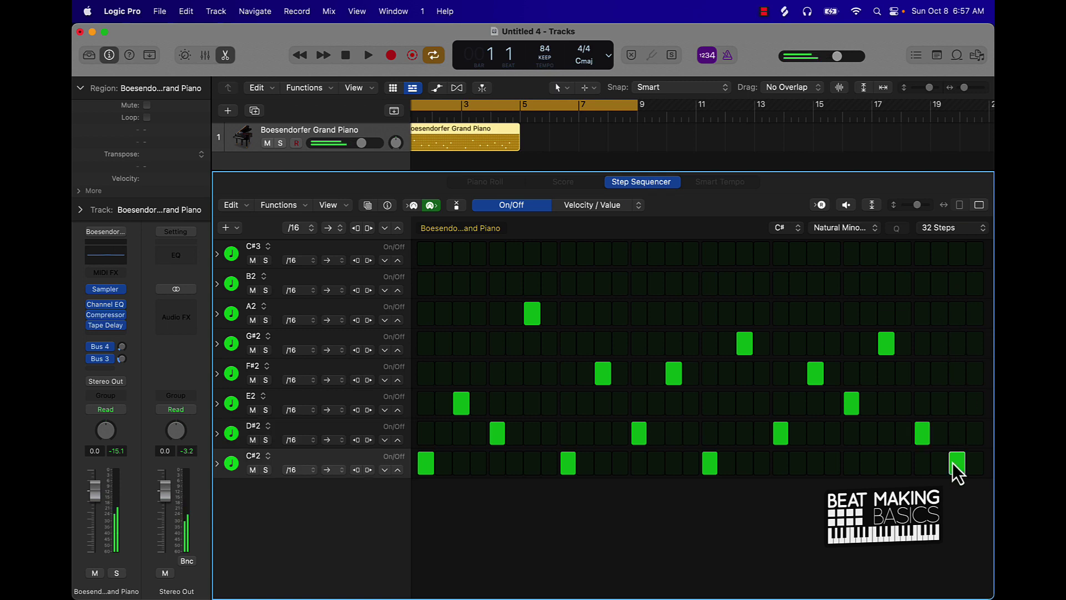
click(953, 462)
click(958, 284)
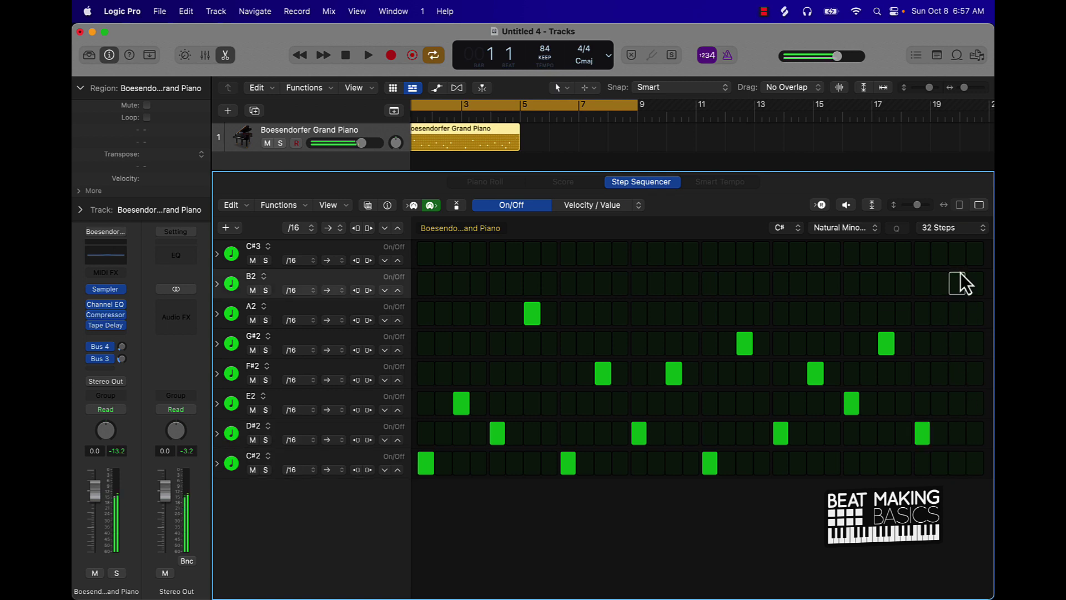
click(957, 439)
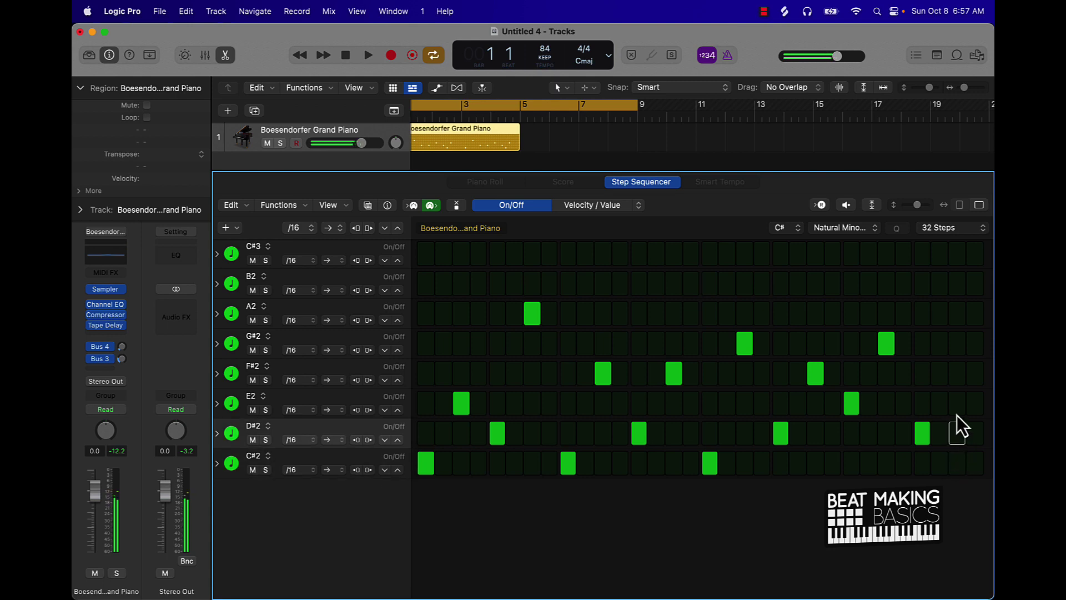
click(954, 383)
click(955, 378)
click(957, 350)
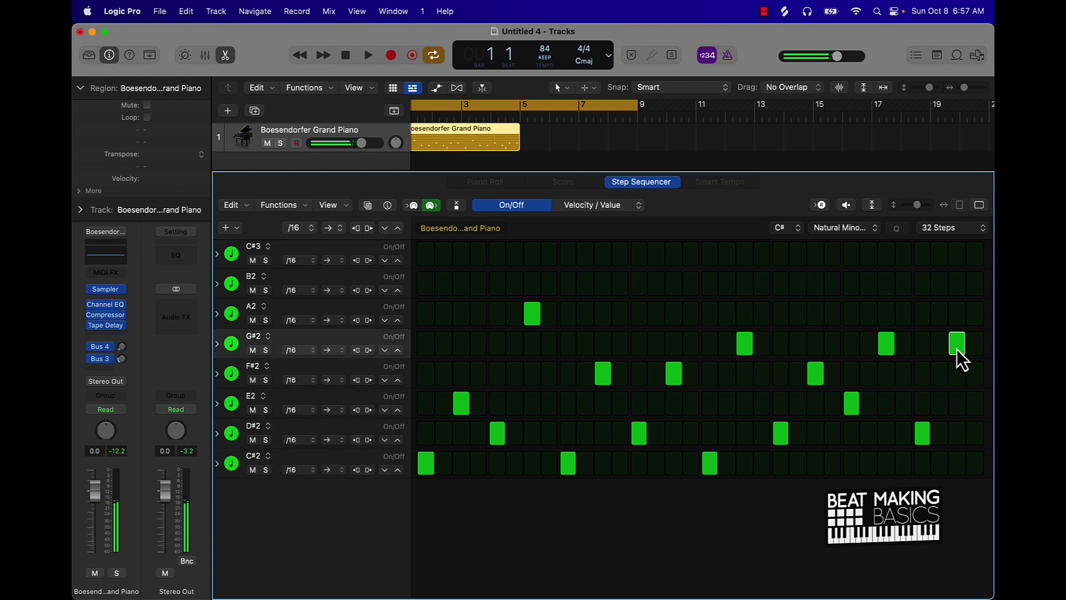
key(space)
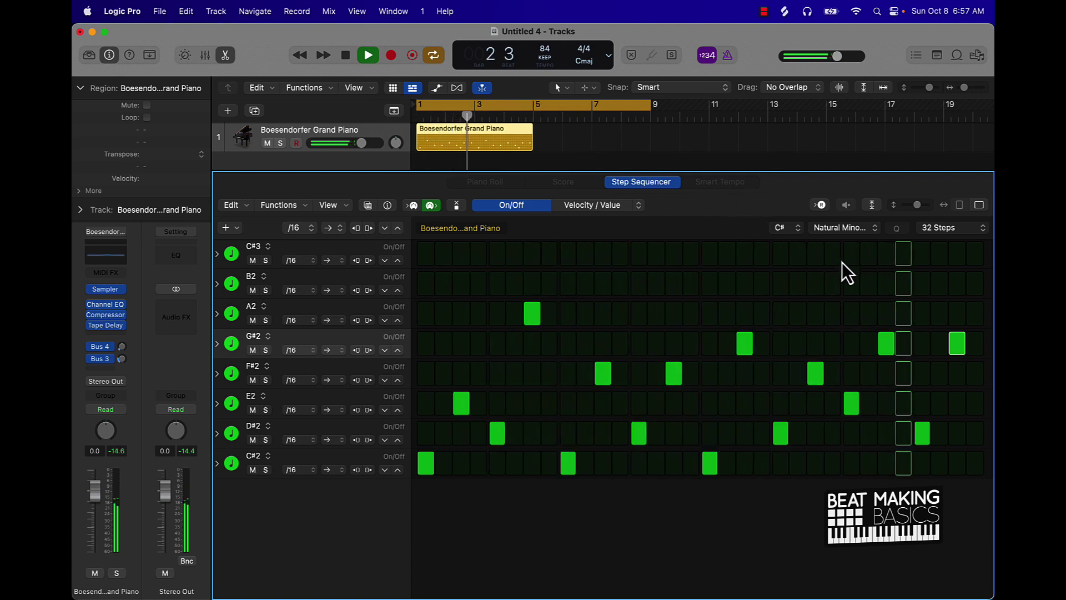
Step: Audition Melodic Minor, South-East Asian and Miyako-Bushi scales, then keep Double Harmonic (Byzantine)
key(space)
click(832, 226)
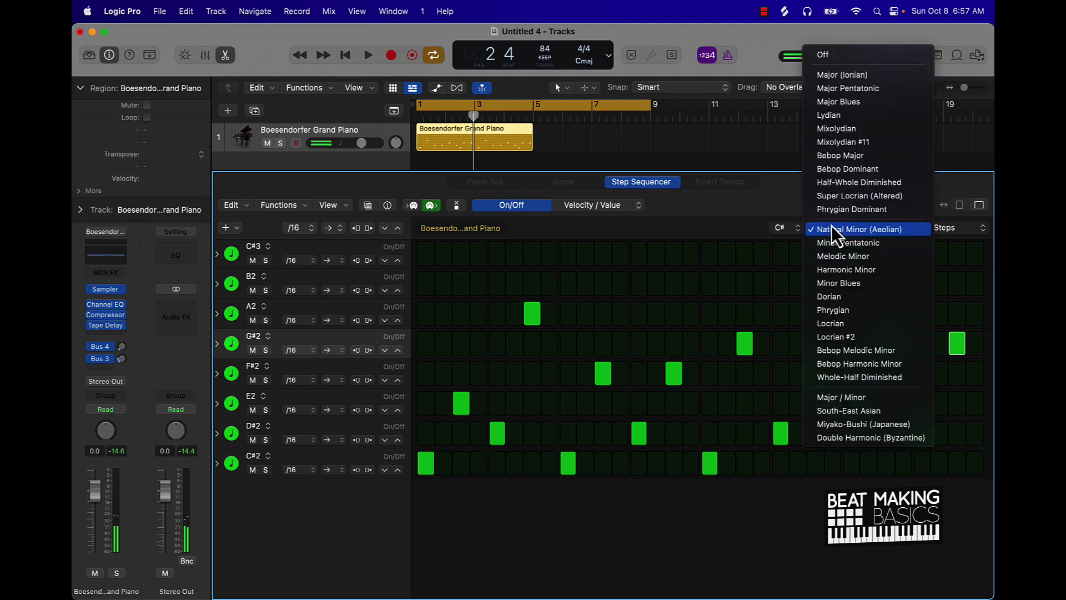
click(850, 256)
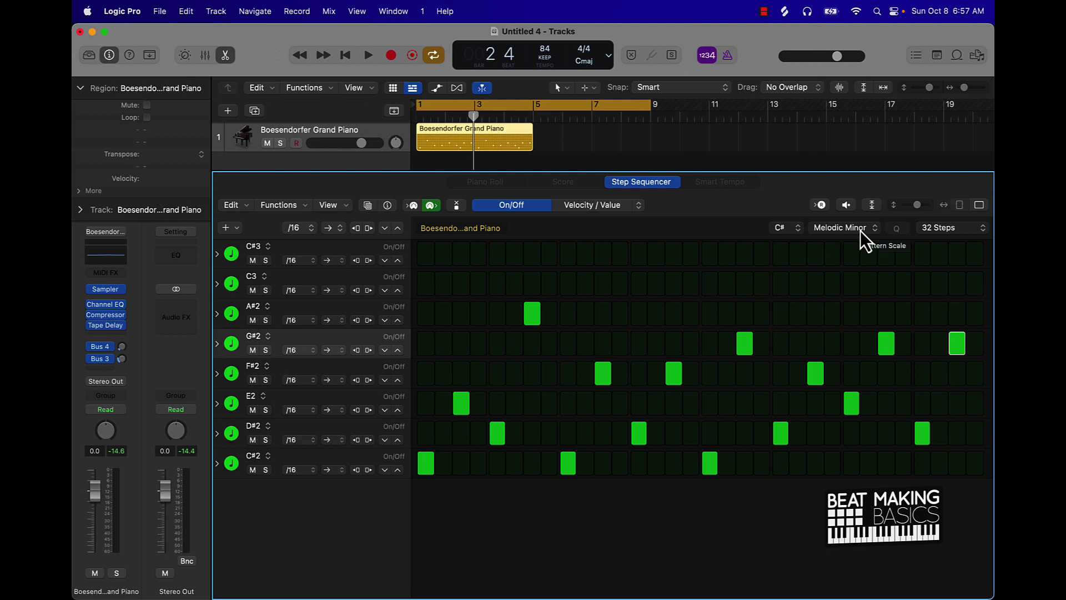
key(space)
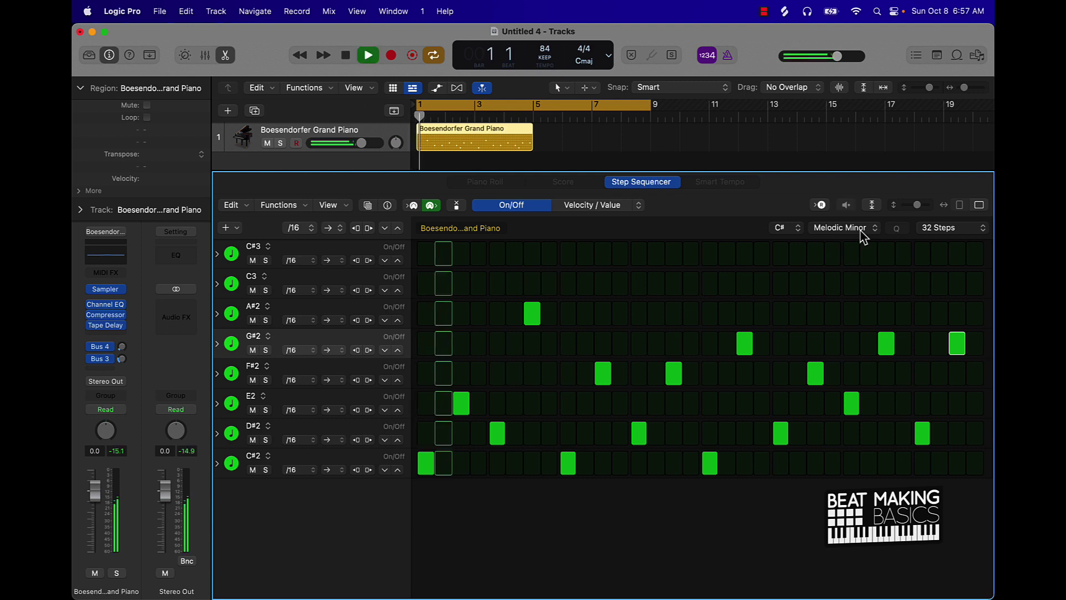
click(863, 236)
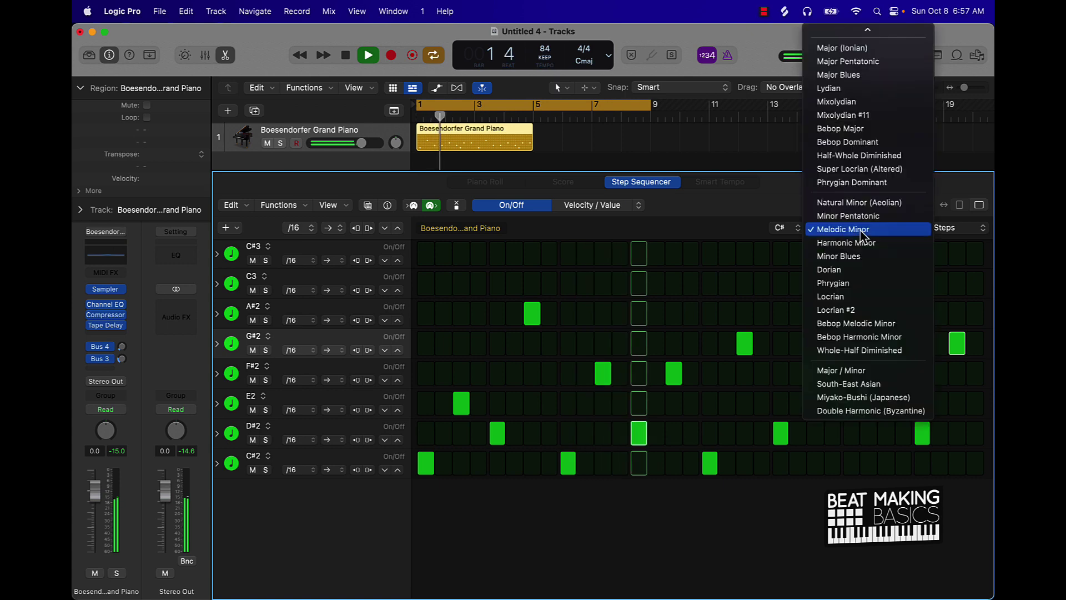
click(871, 389)
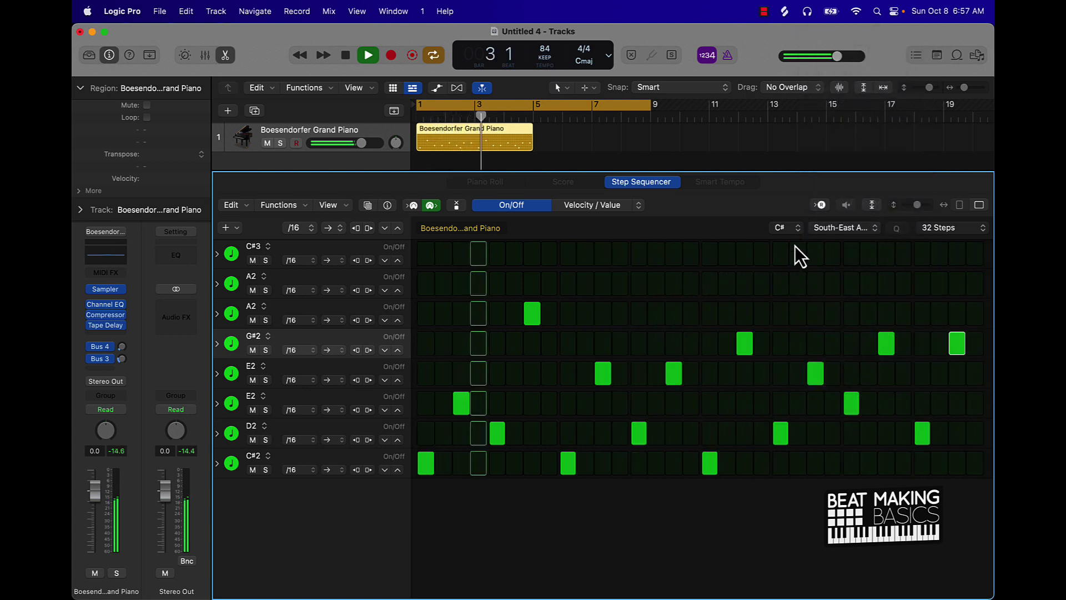
click(842, 227)
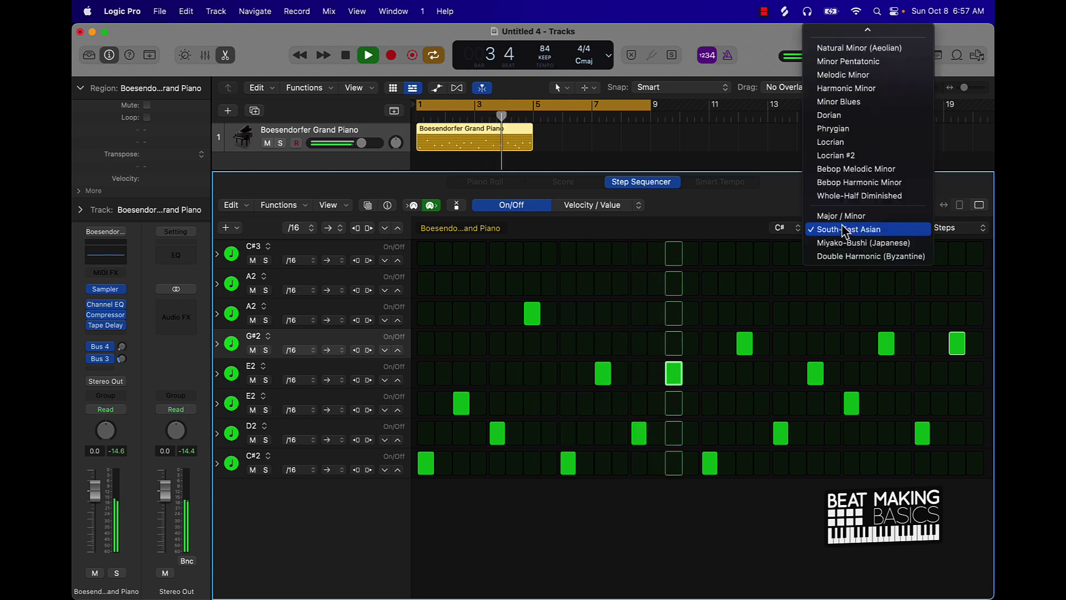
click(871, 243)
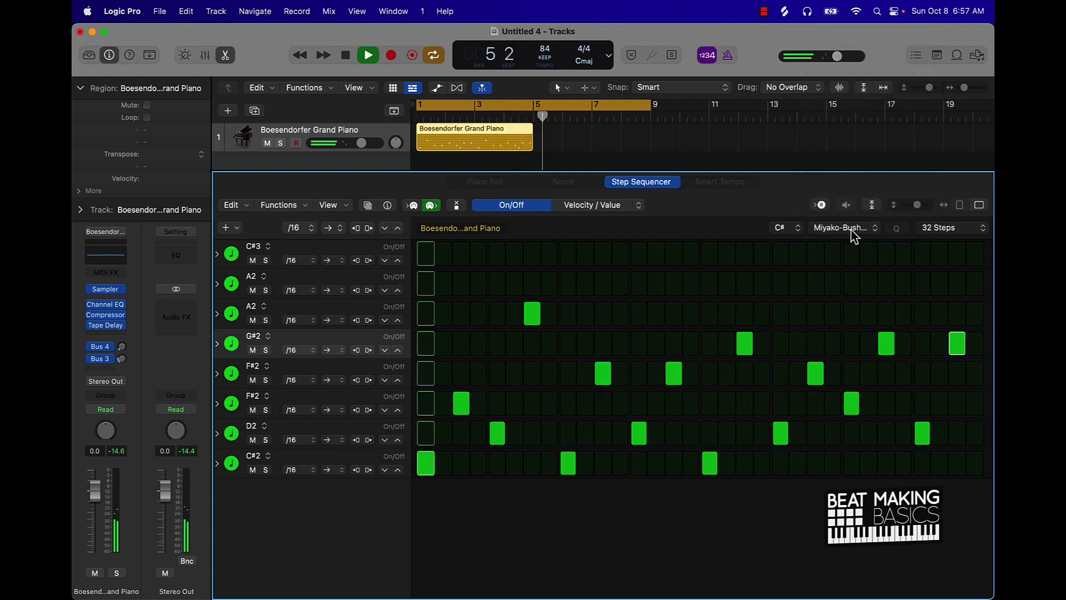
click(851, 229)
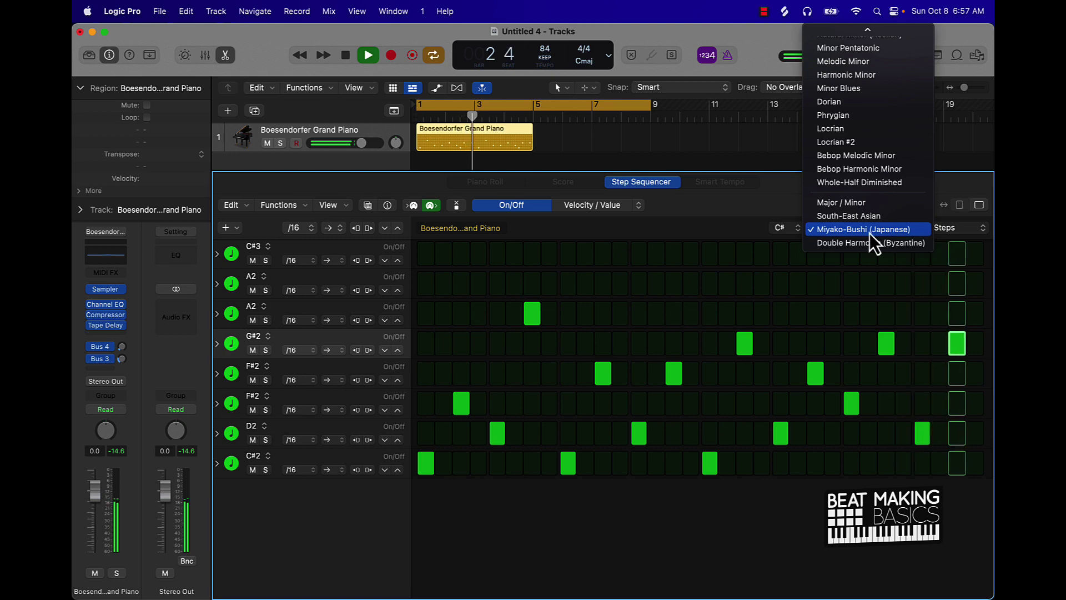
click(861, 246)
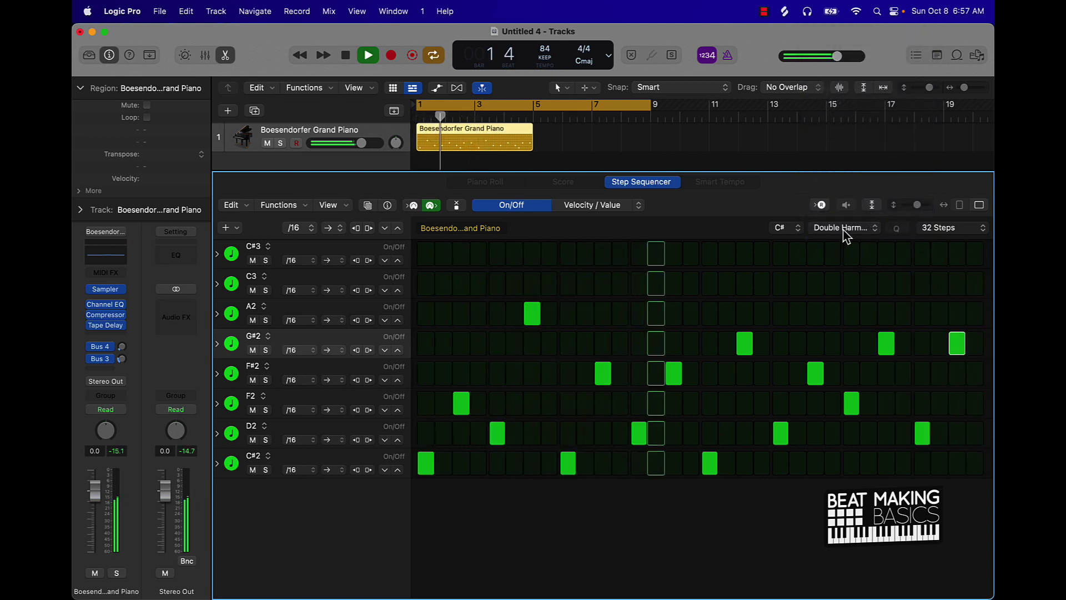
click(843, 230)
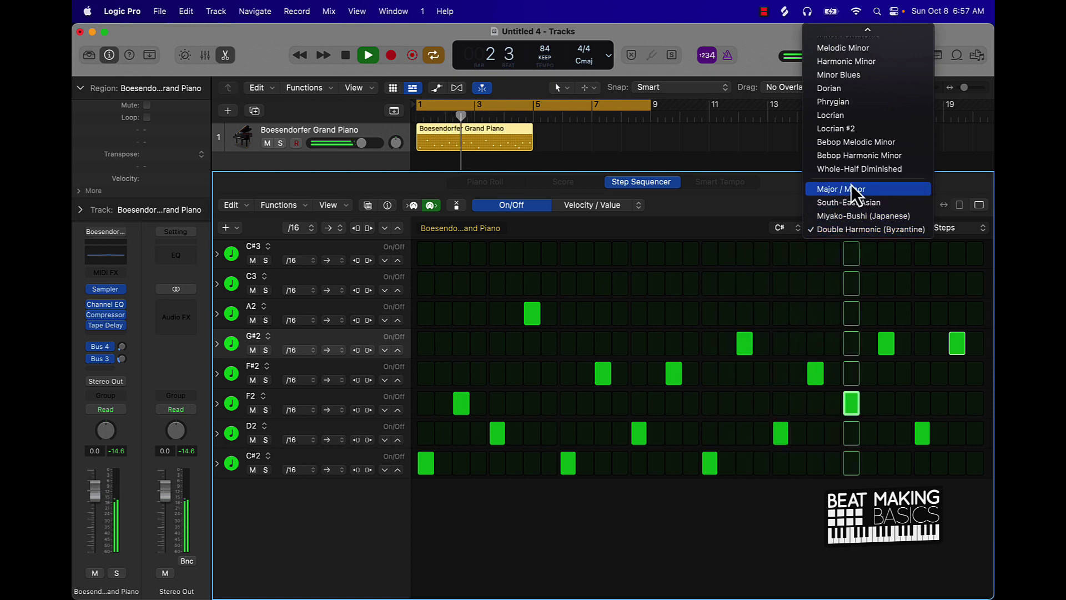
click(778, 202)
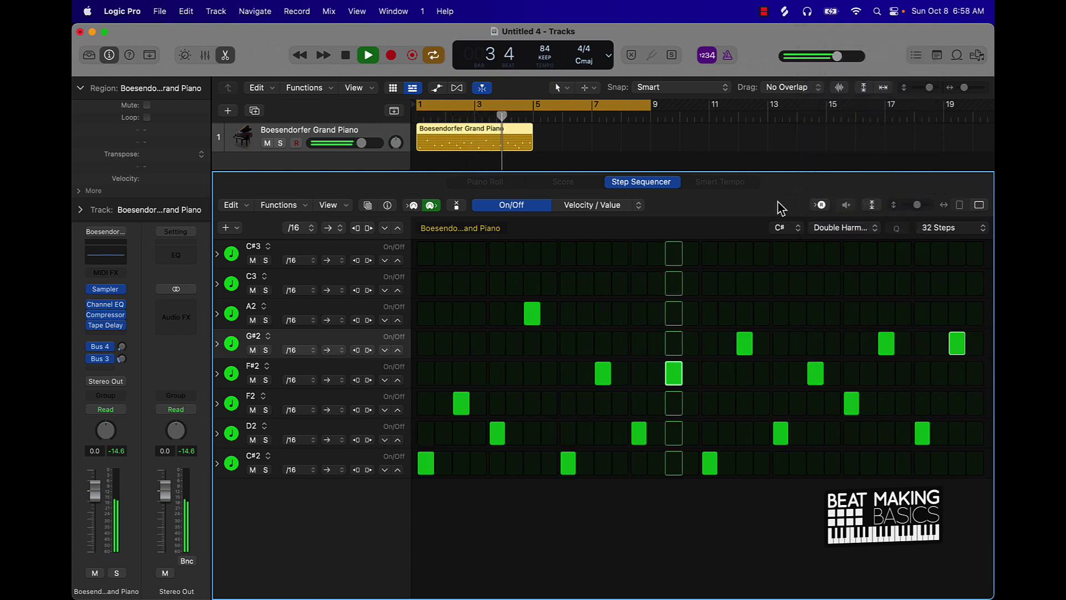
Step: Lower one F#2 note to F2 and add an early F#2 note, replaying to check
key(space)
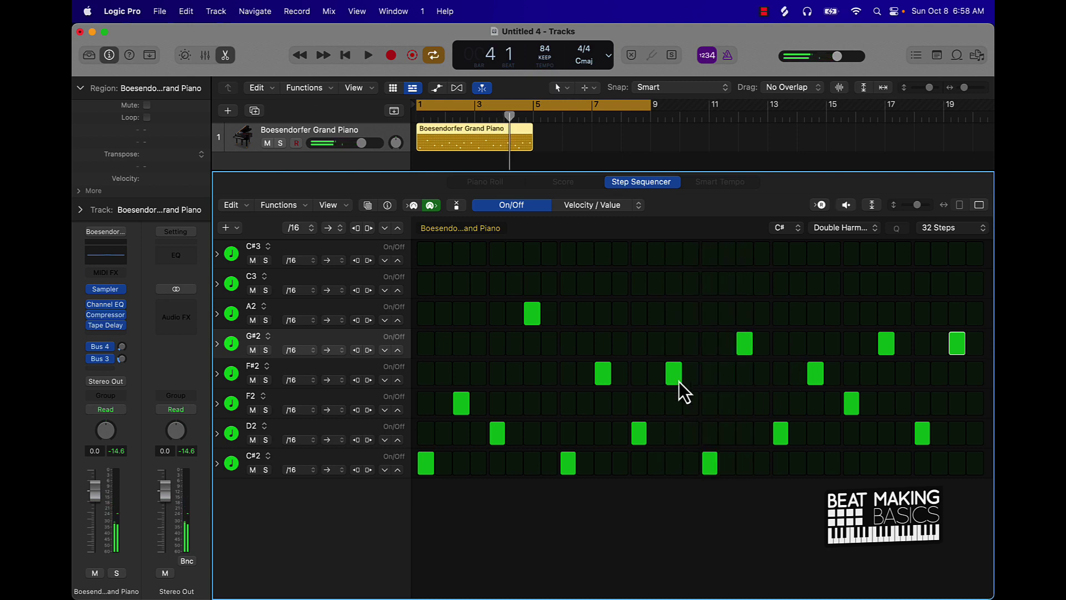
drag(671, 382, 671, 402)
key(space)
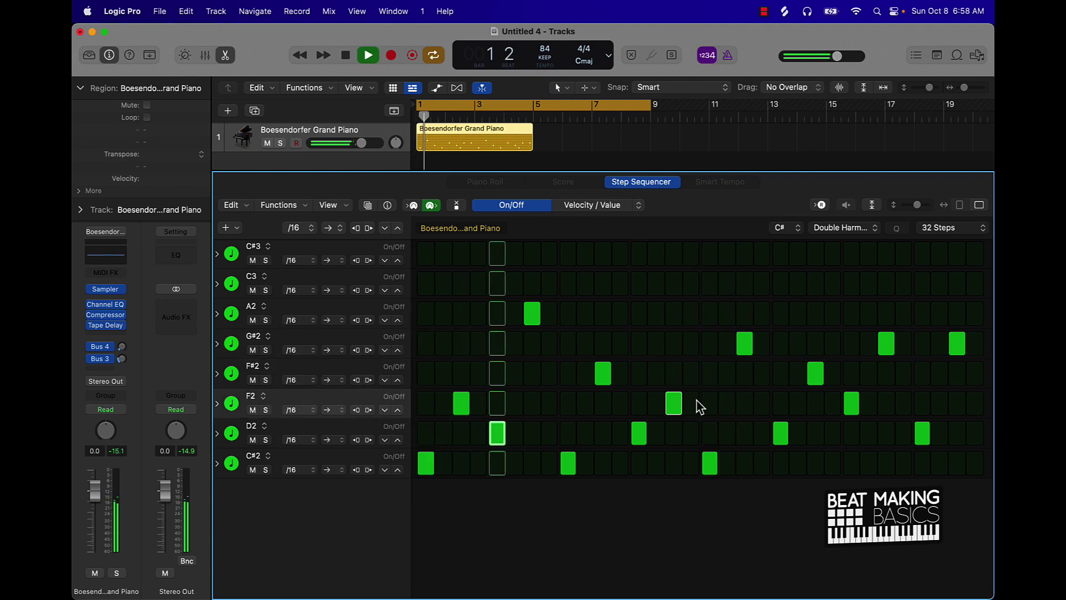
click(460, 380)
key(space)
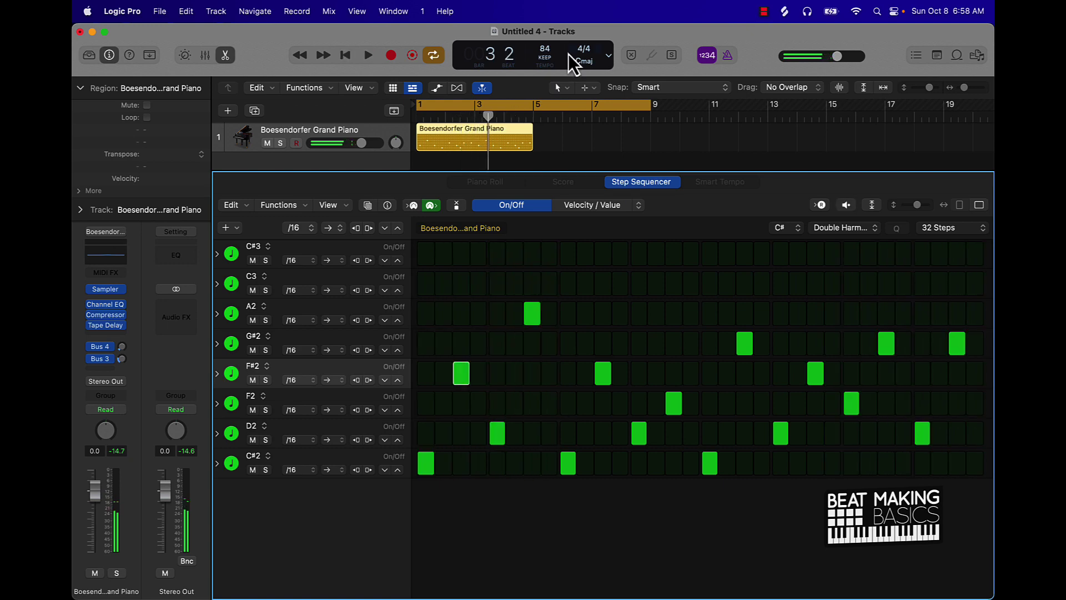
Step: Restart playback, turn Cycle off, and set a new cycle range over the piano pattern region
key(space)
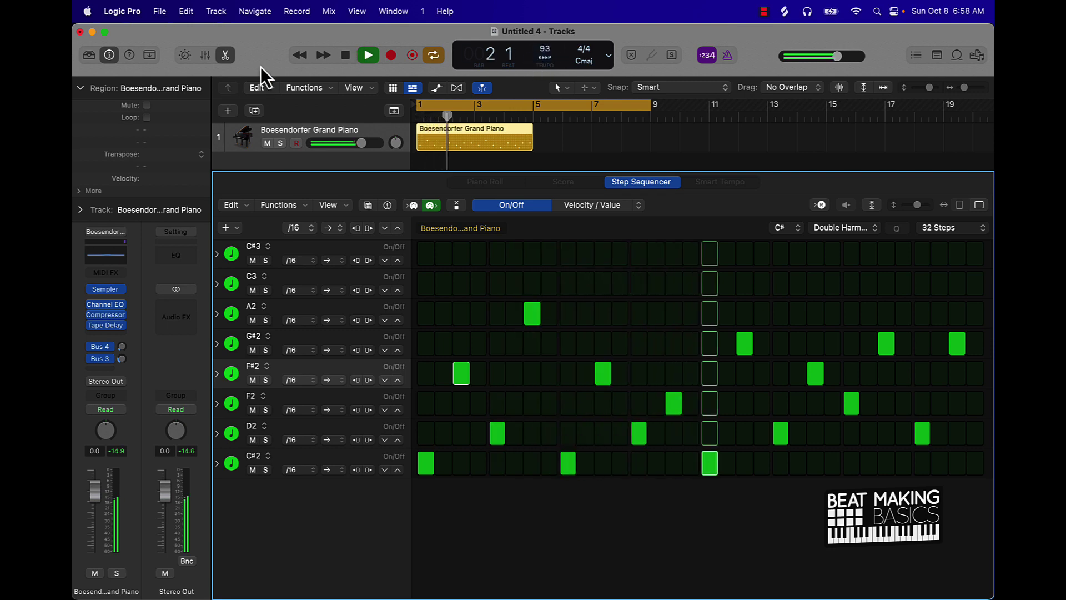
click(639, 109)
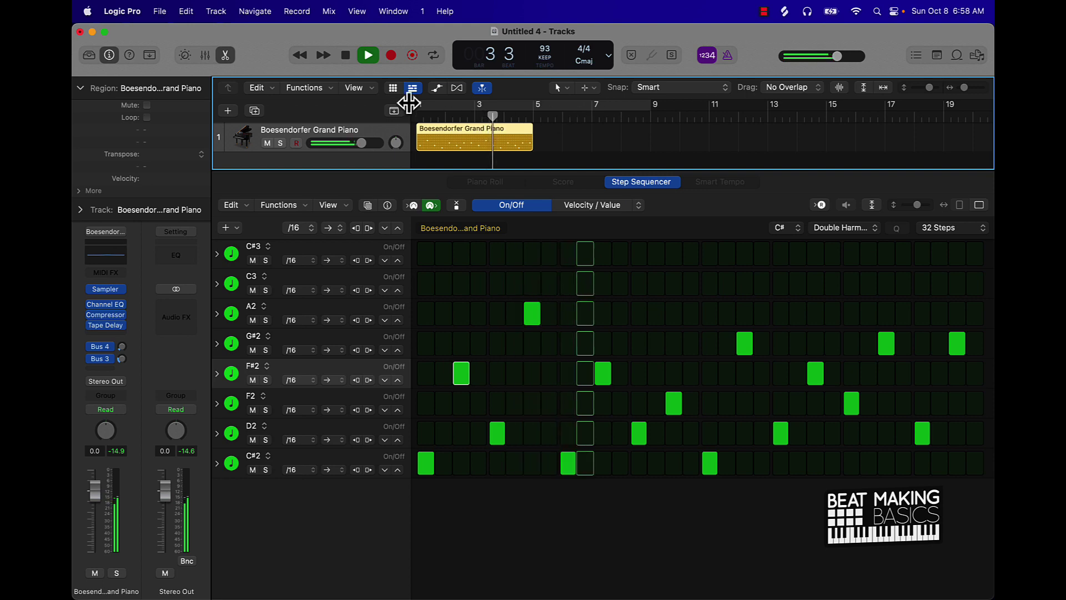
drag(418, 105, 533, 114)
Step: Close the Step Sequencer, stop playback, and open the note editor for the new piano track
click(226, 55)
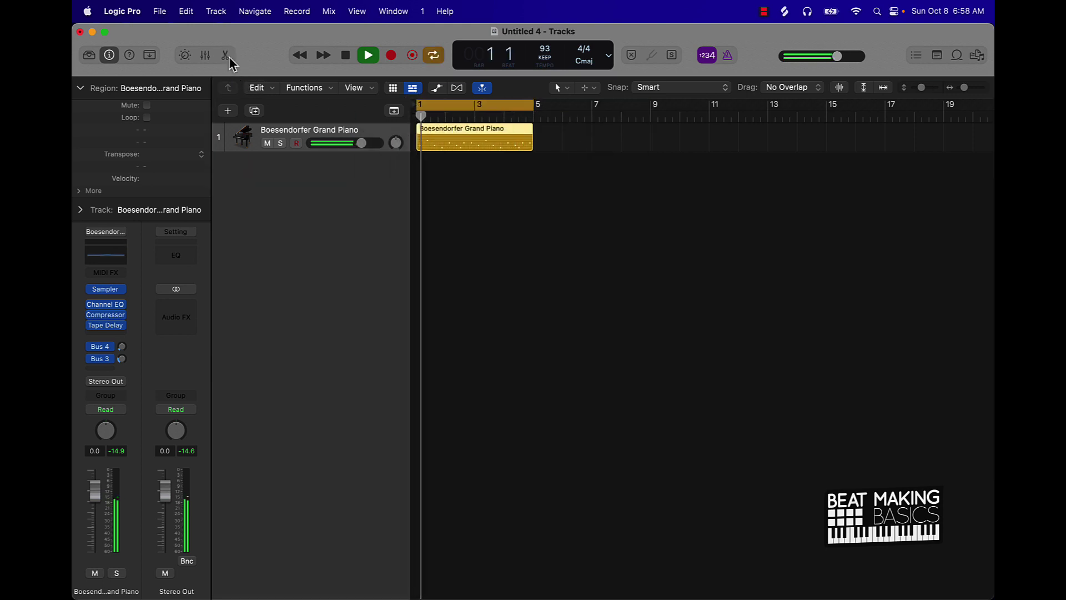
key(space)
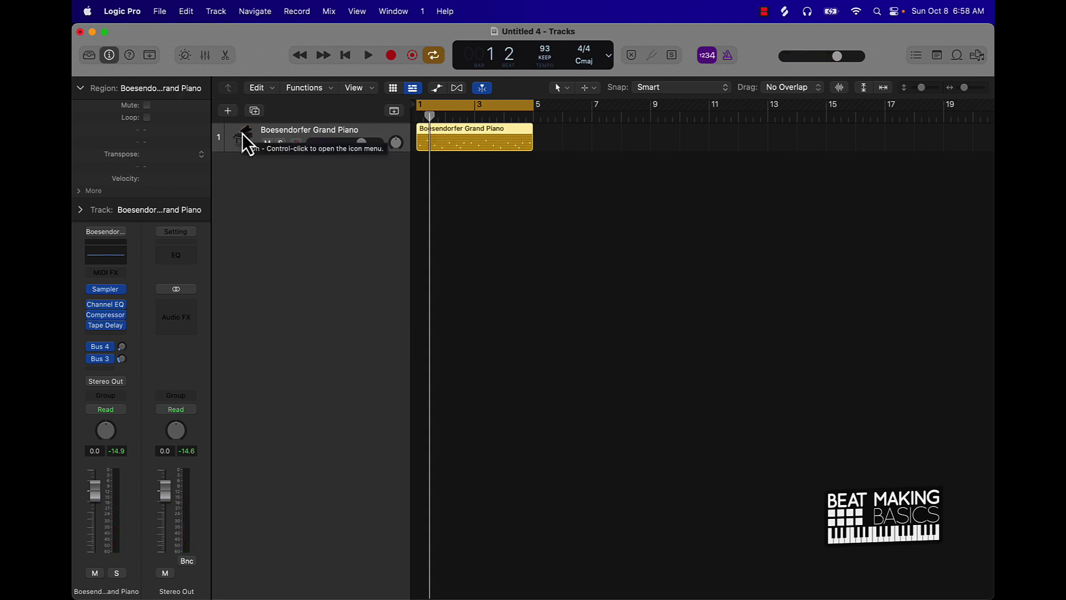
key(super+e)
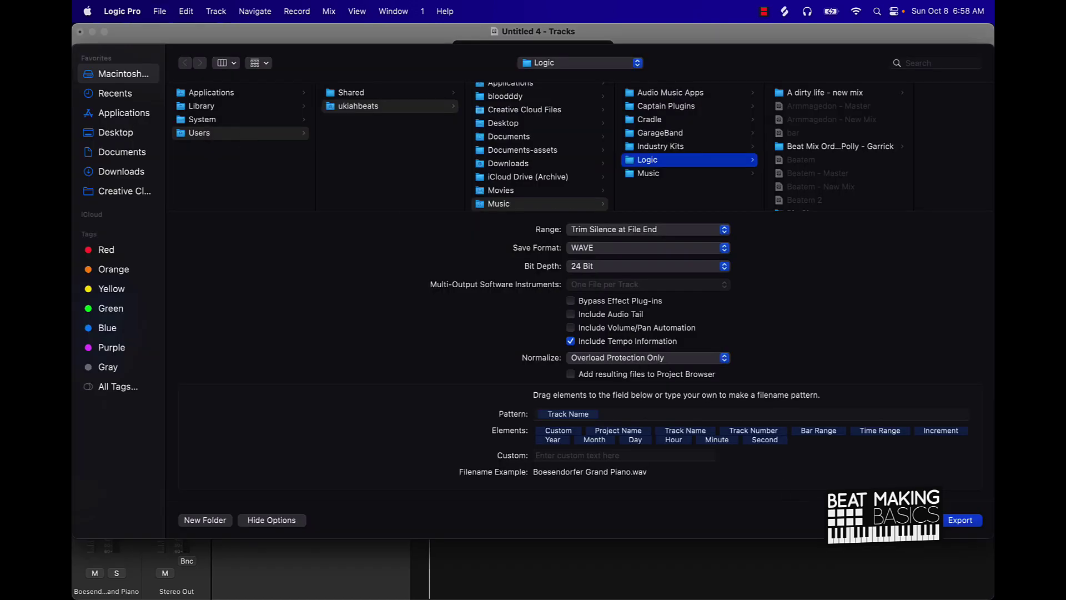
key(Return)
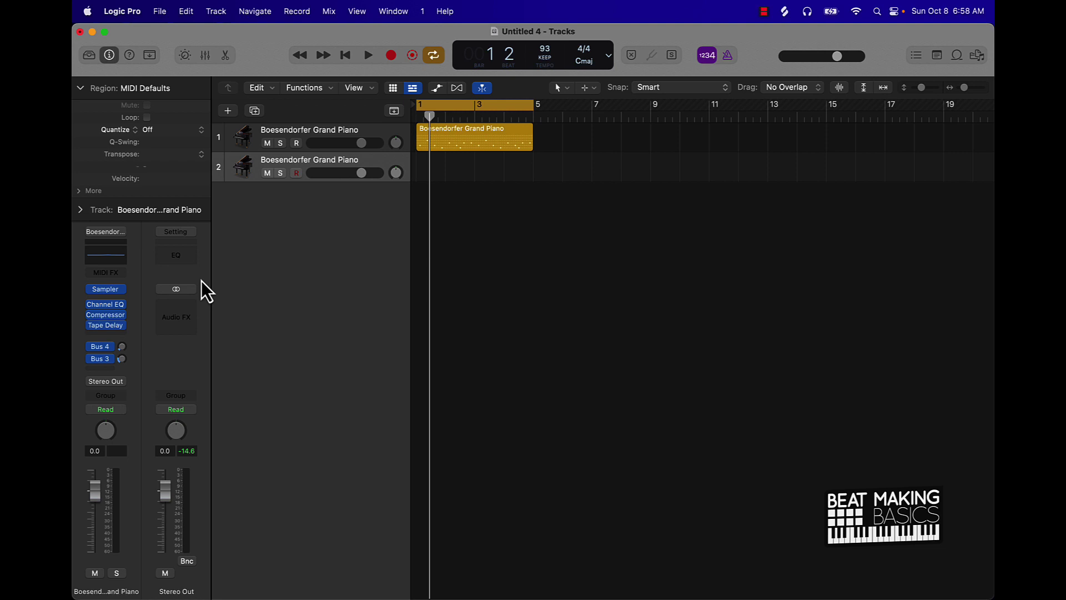
key(super+k)
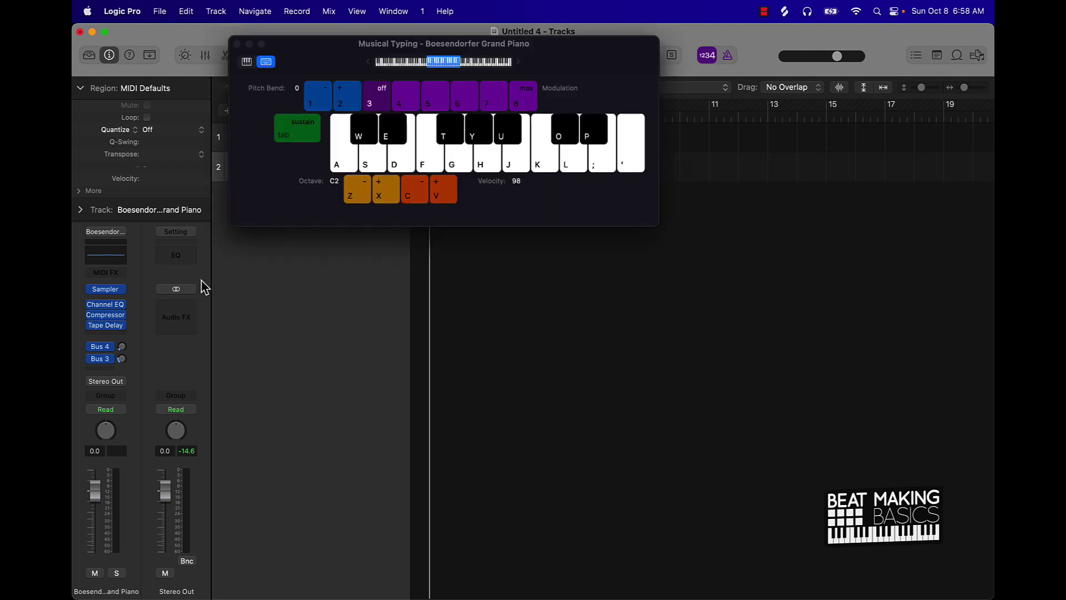
click(237, 44)
key(e)
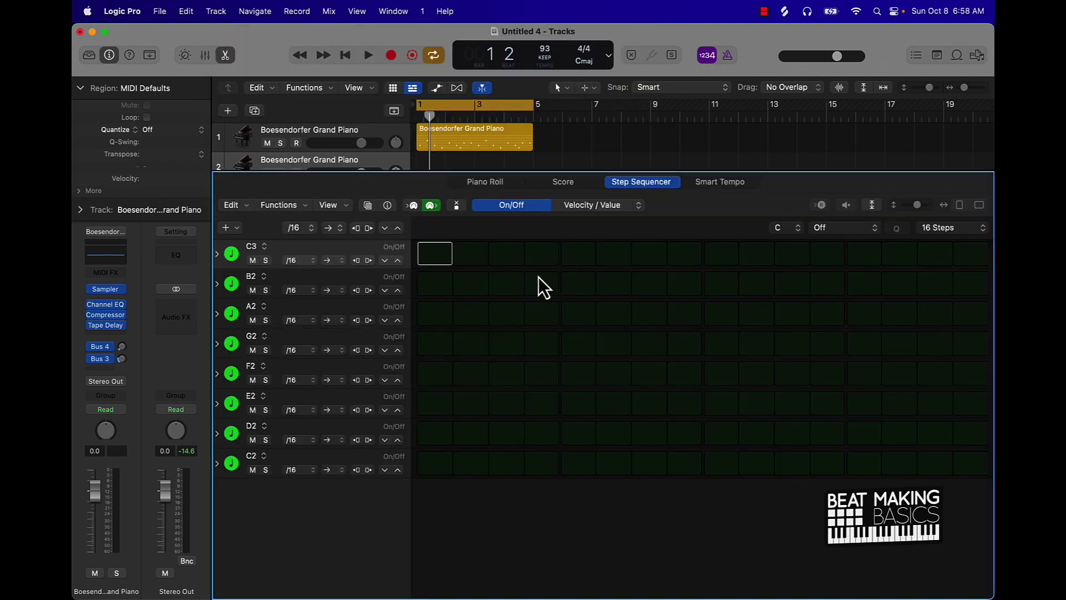
Step: In the Piano Roll, draw a long F#1 bass note in bar 1 and a D1 note at bar 2
click(485, 183)
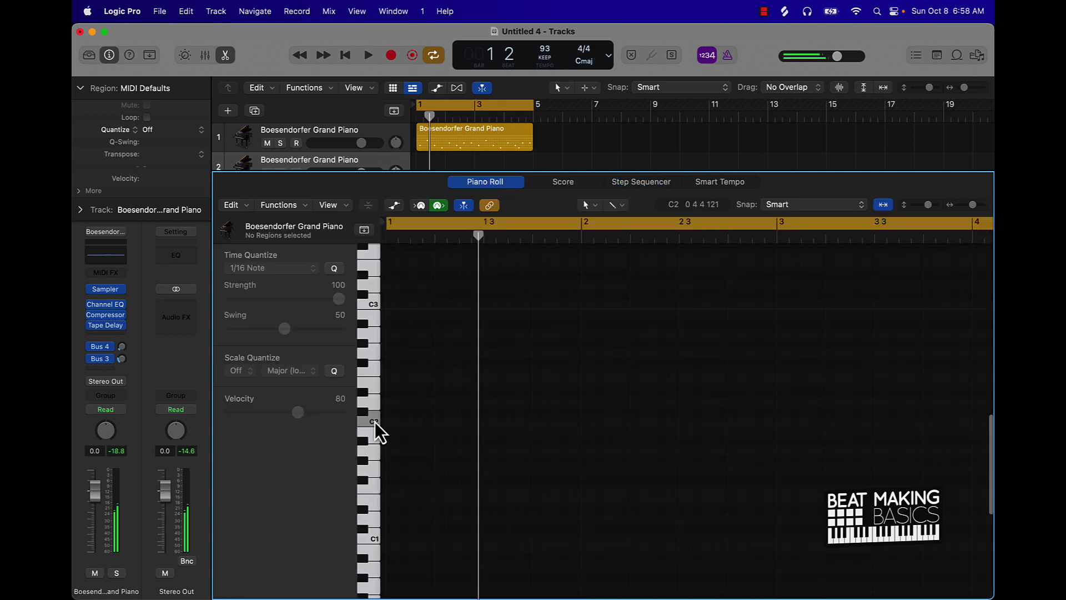
click(364, 492)
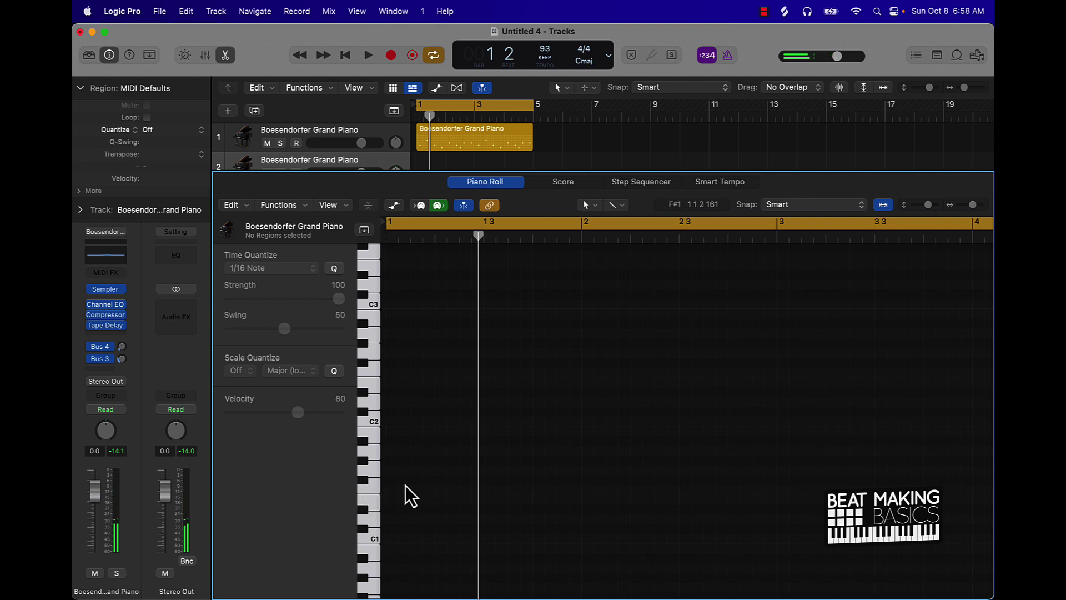
super+click(392, 481)
drag(420, 480, 683, 479)
key(space)
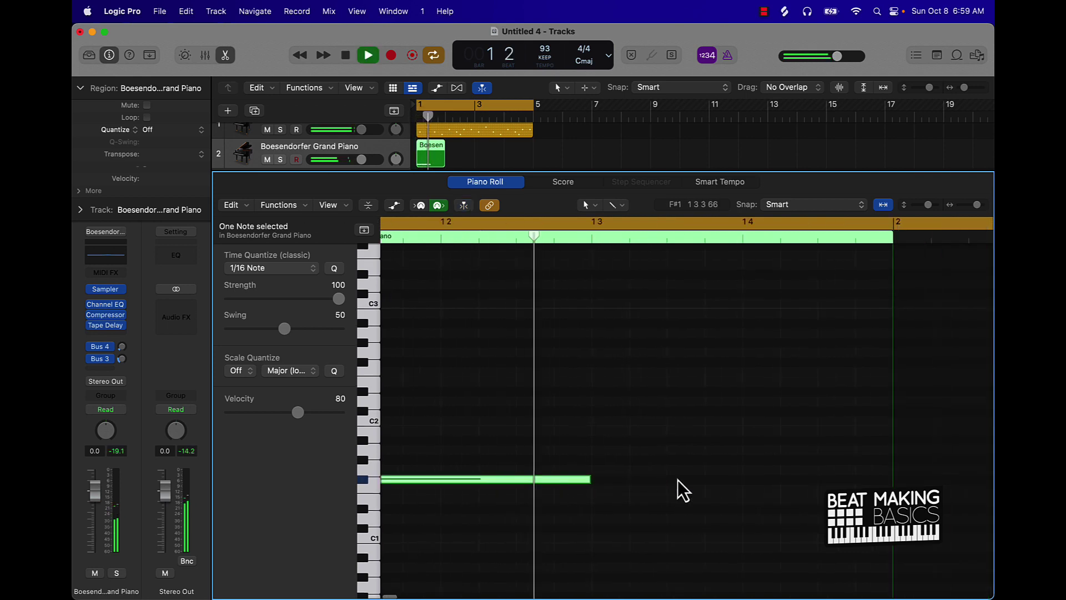
super+click(800, 508)
key(space)
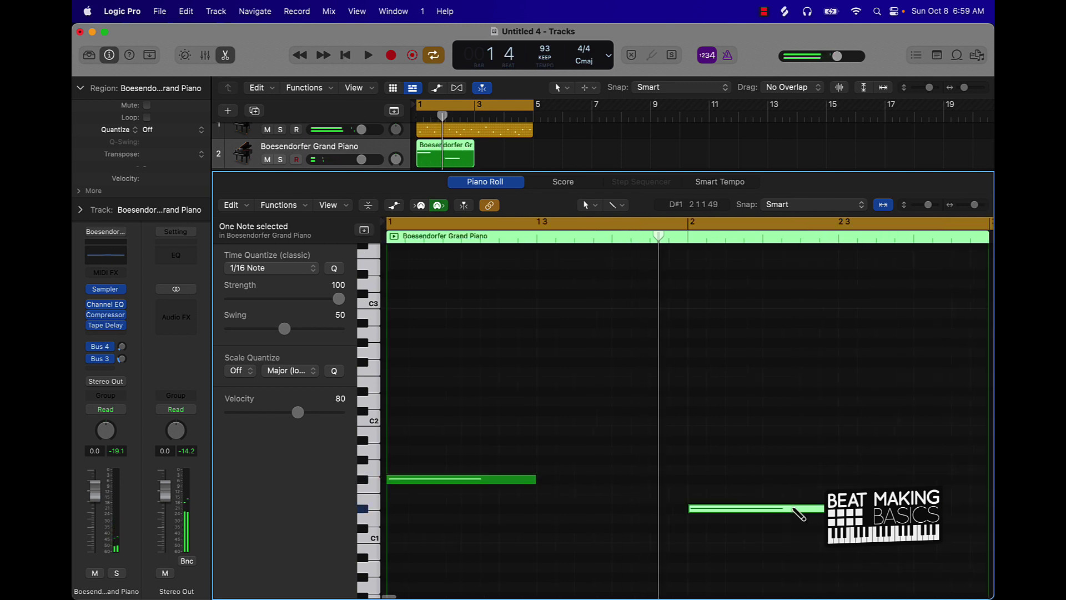
drag(733, 508, 731, 517)
key(space)
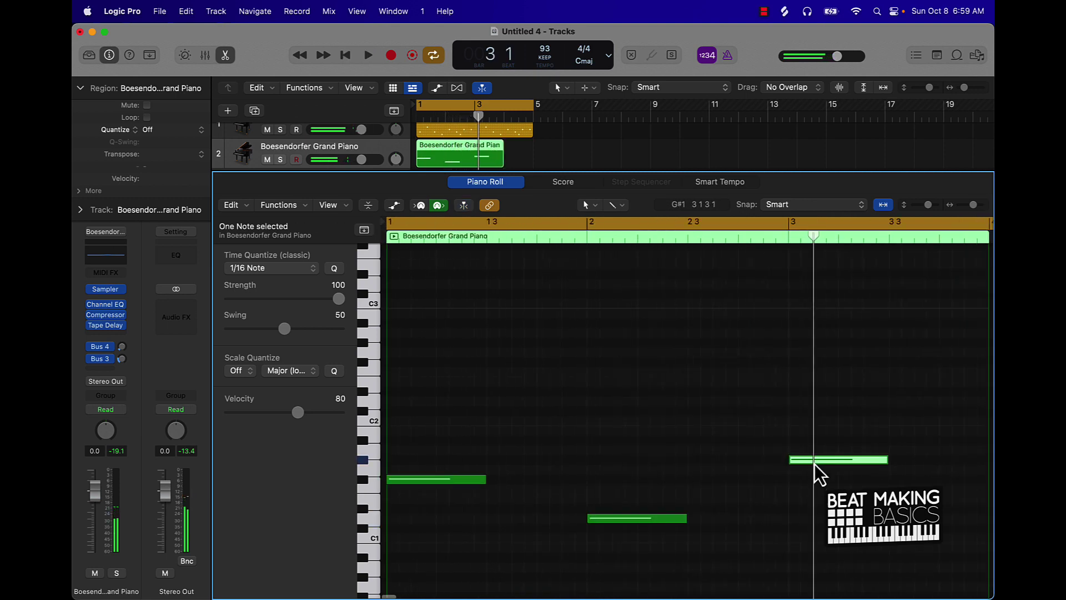
Step: Lower the bar 3 and bar 2 notes one step each and add a C1 note at bar 4
drag(816, 463, 811, 481)
key(space)
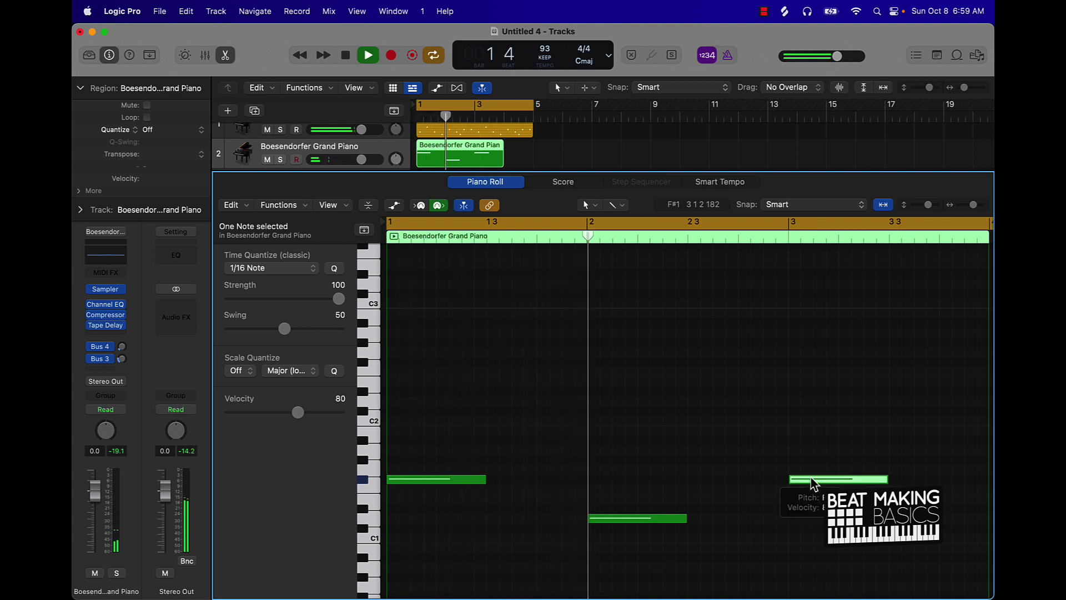
key(space)
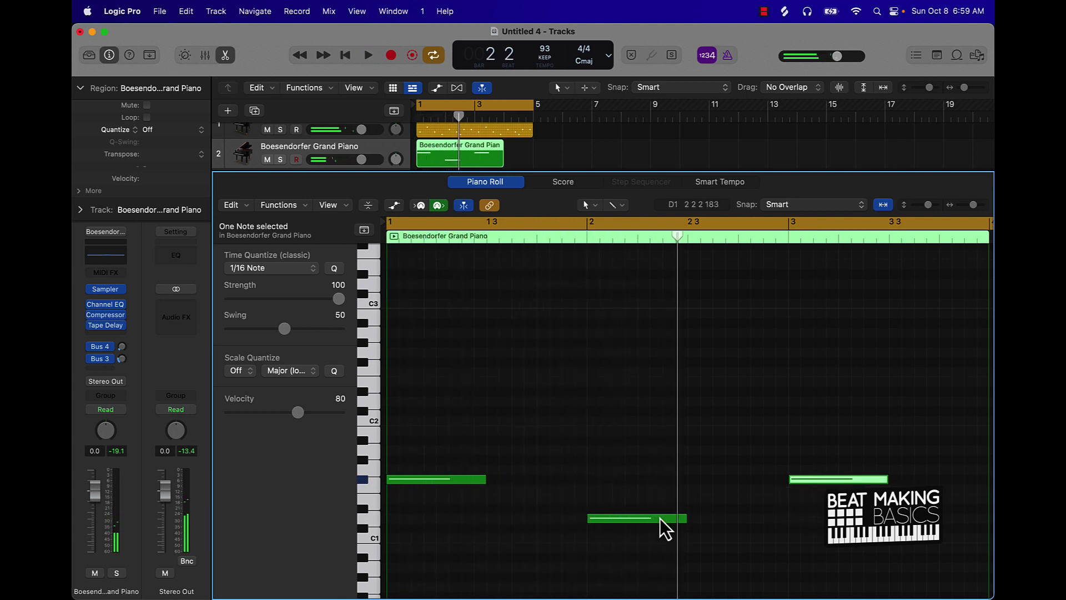
drag(659, 519, 657, 529)
key(space)
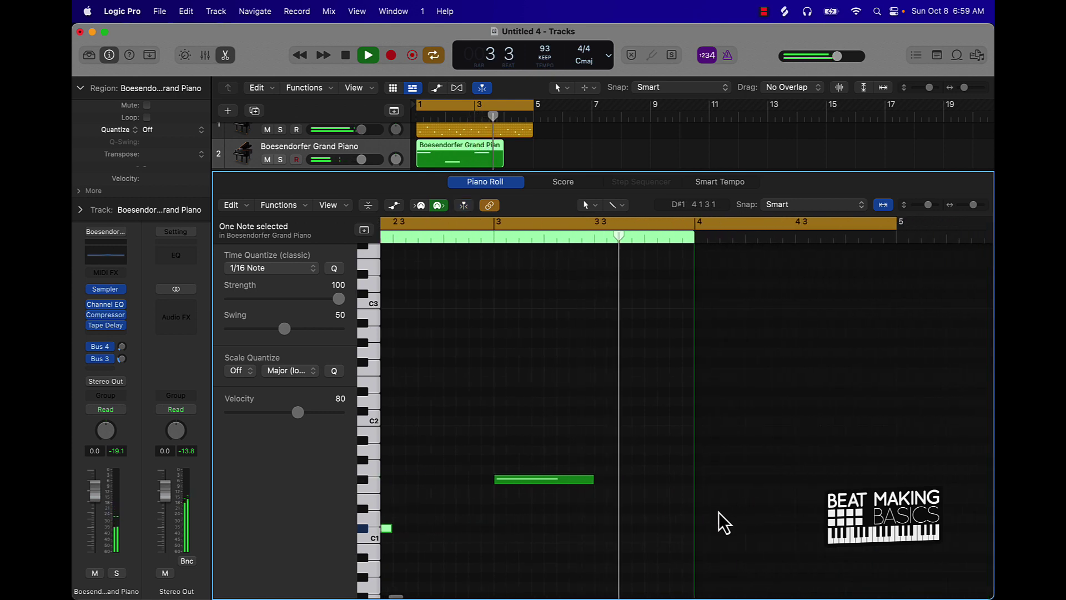
super+click(701, 529)
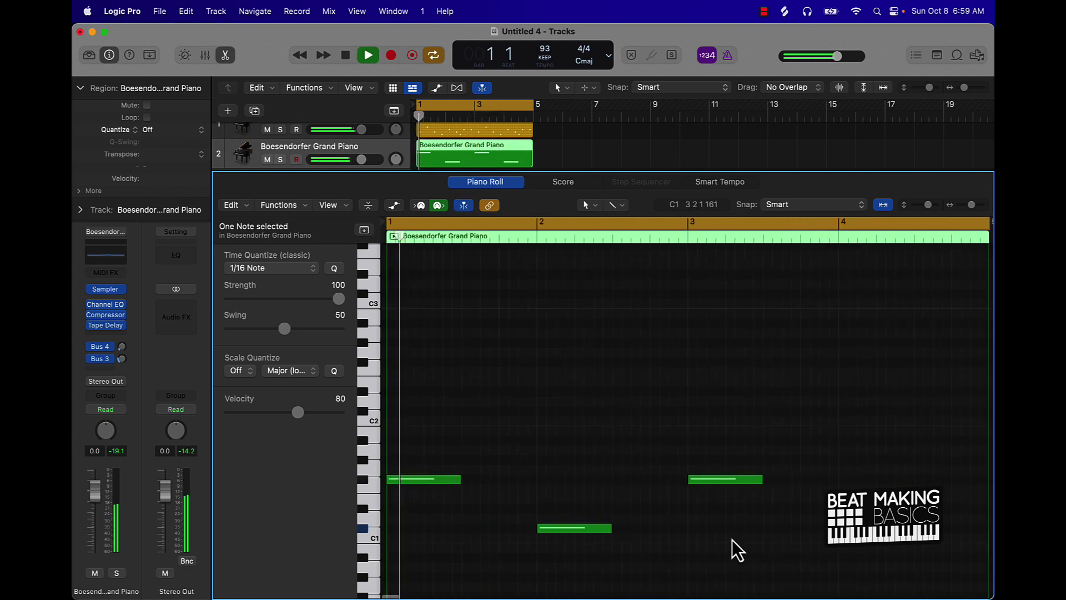
click(767, 515)
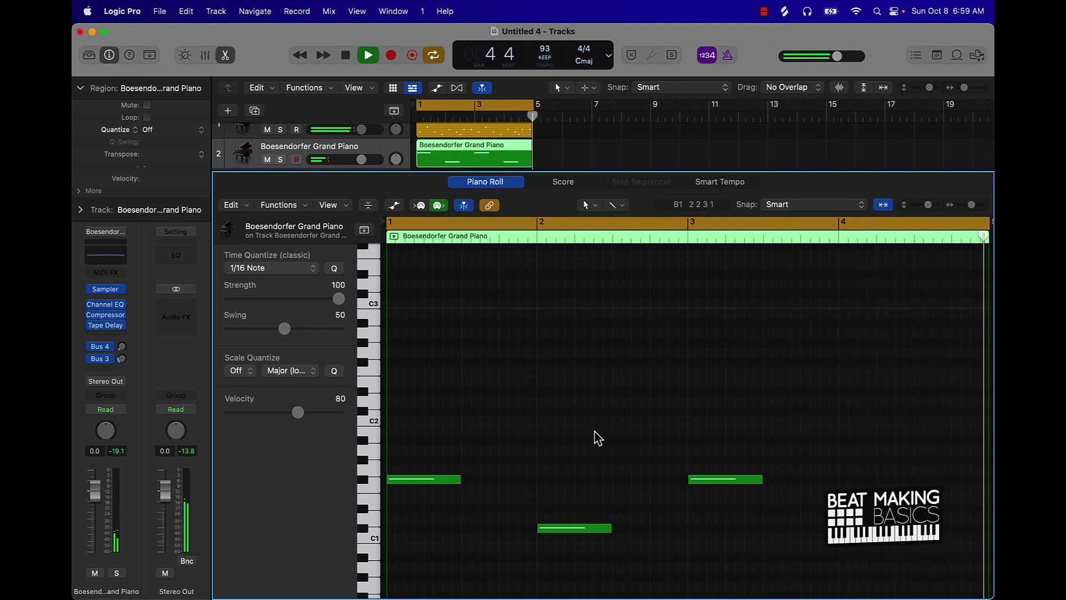
key(space)
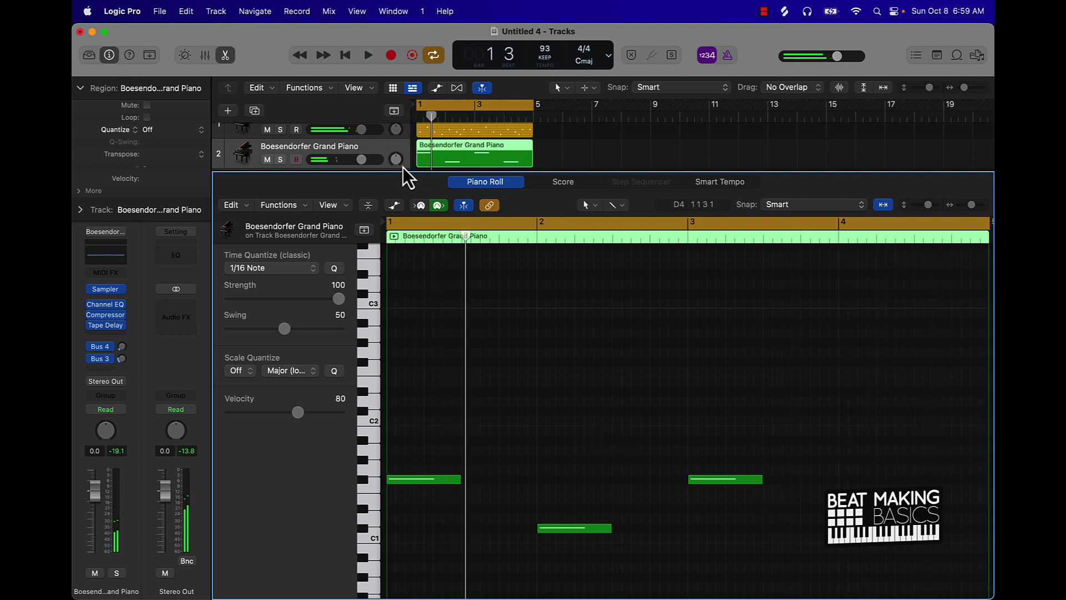
Step: Close the Piano Roll, check the piano pattern and bass notes, and play both tracks together
click(225, 55)
click(335, 127)
double_click(470, 139)
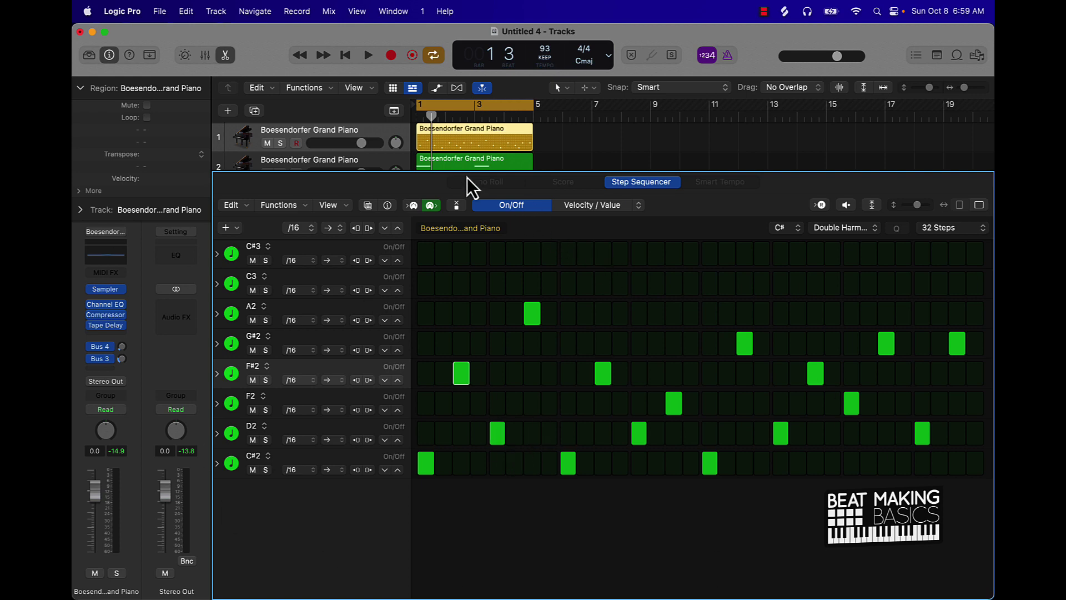
click(352, 159)
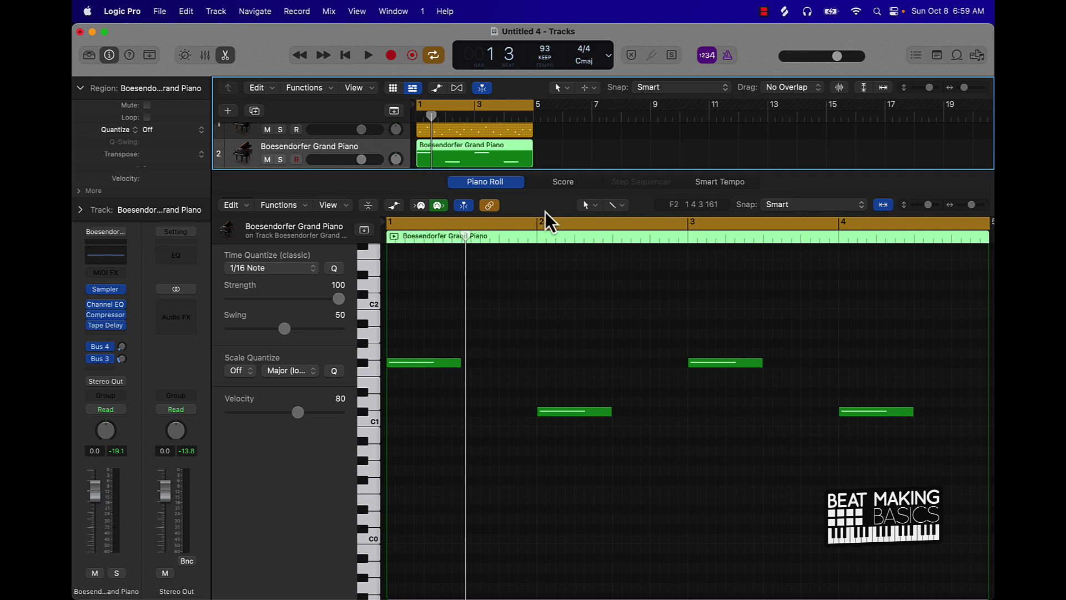
key(space)
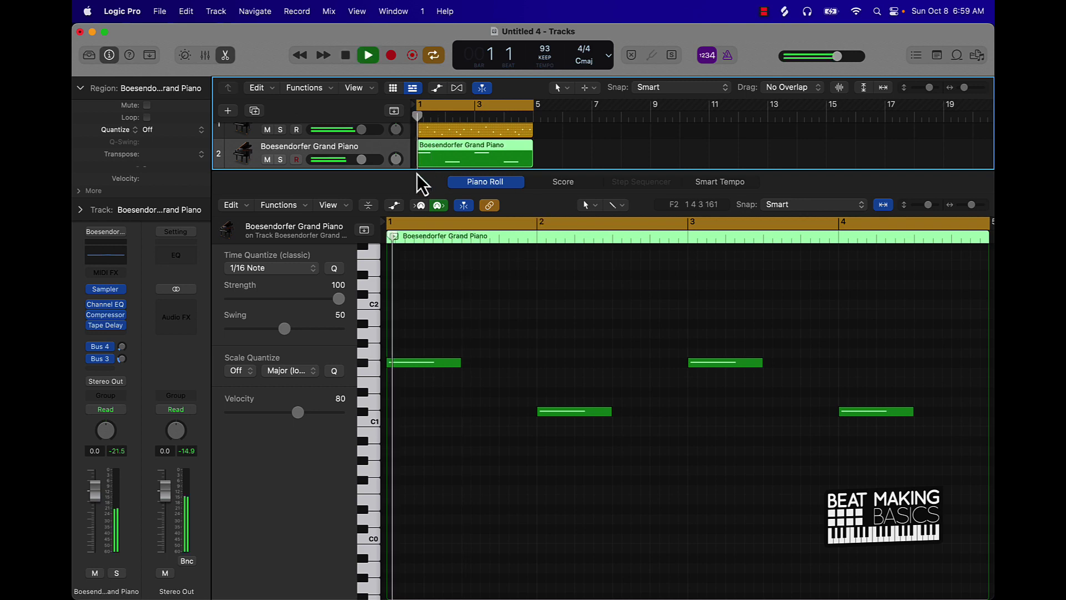
Step: Close the editor, stop playback, and convert the top piano pattern region into a MIDI region
click(228, 56)
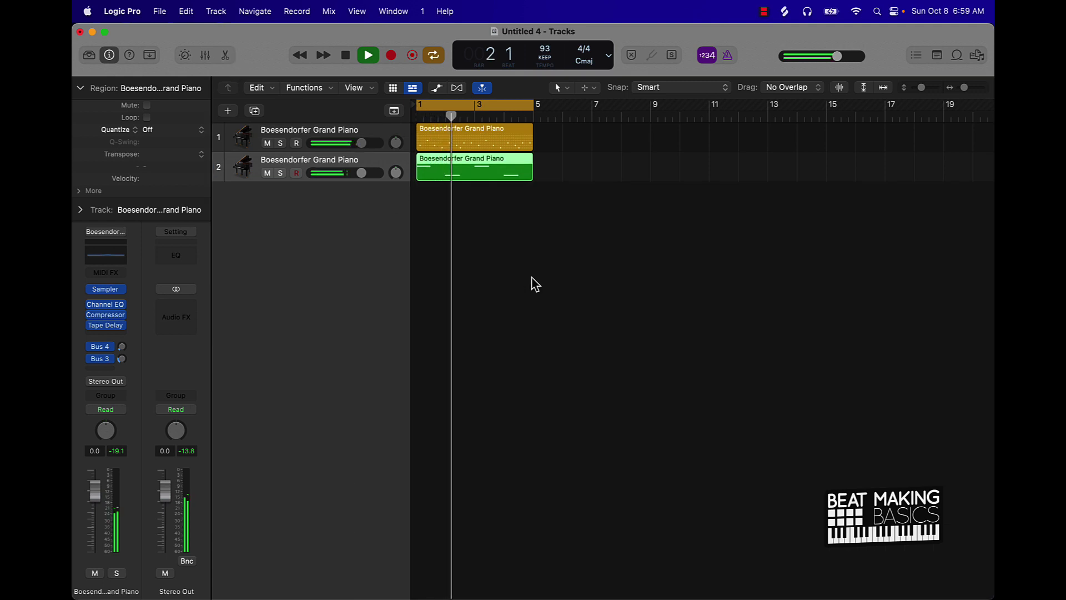
key(space)
right_click(442, 138)
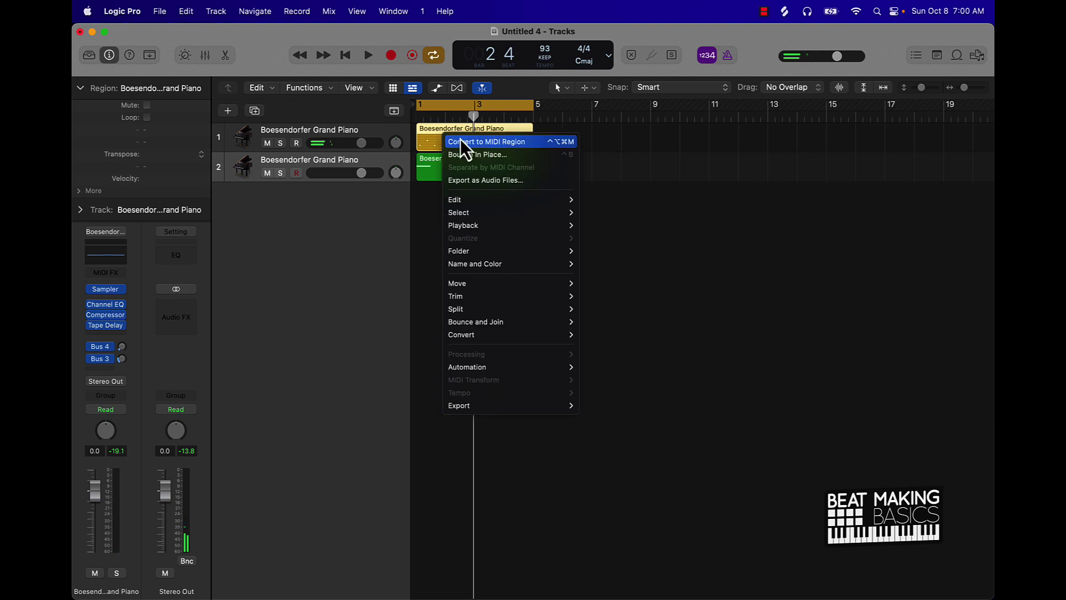
click(482, 142)
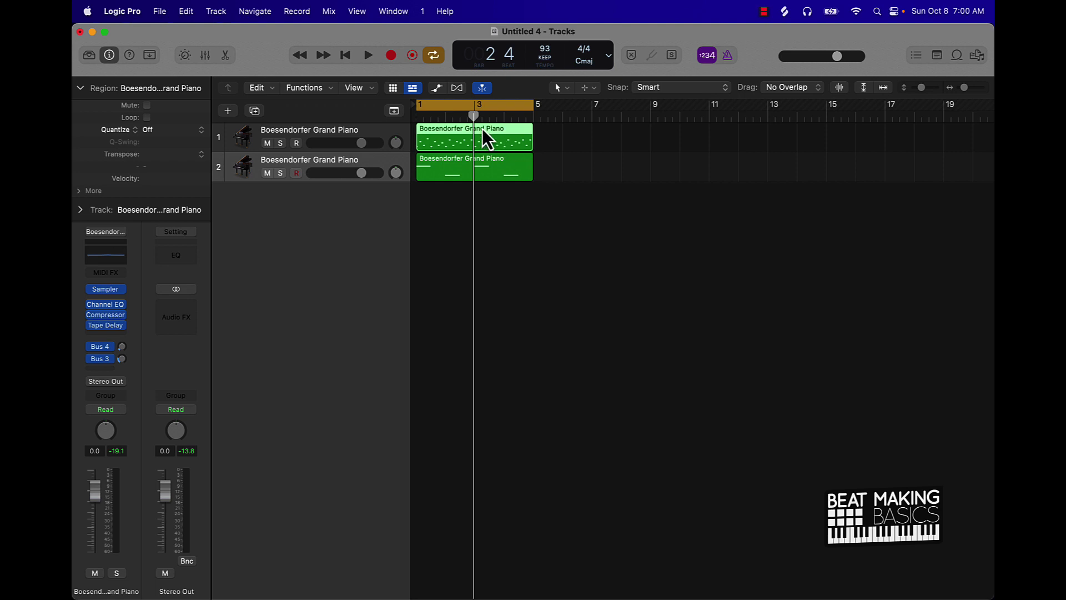
Step: Duplicate track 2 with Cmd-D and Option-drag a copy of the bass region onto track 3
click(381, 161)
key(super+d)
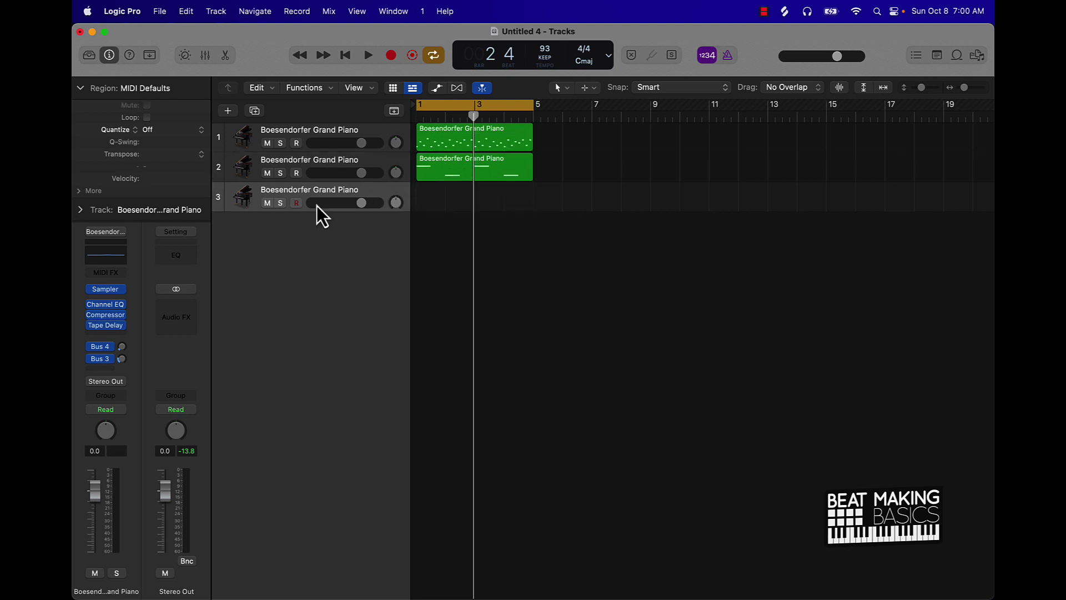
drag(443, 184, 416, 214)
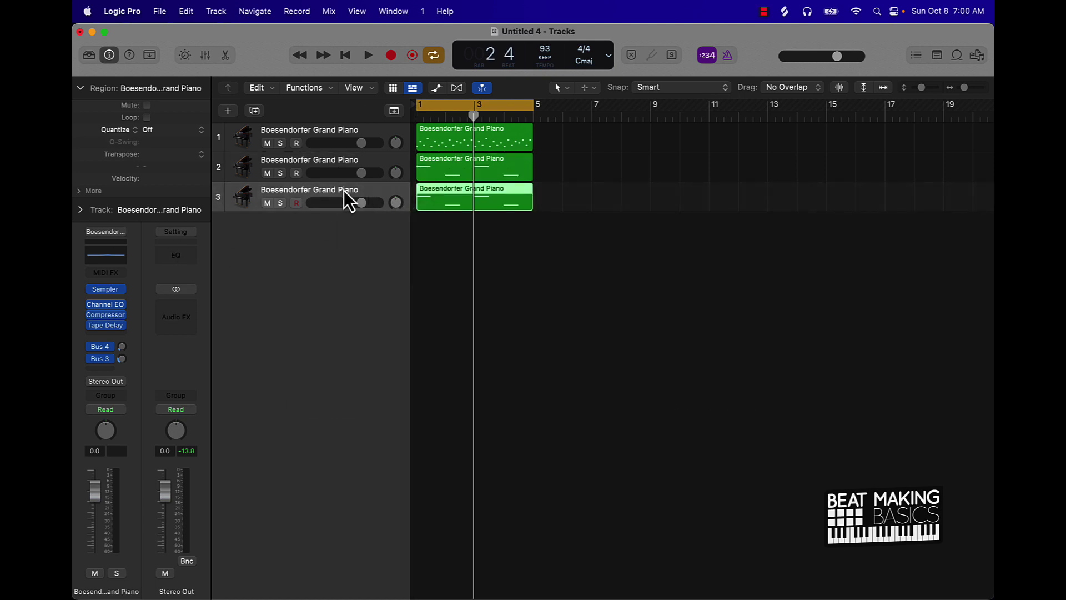
Step: Load Synthesizer > Brass > Eighties Synth Brass onto track 3, audition it, and lower its volume to -3.8 dB
click(88, 55)
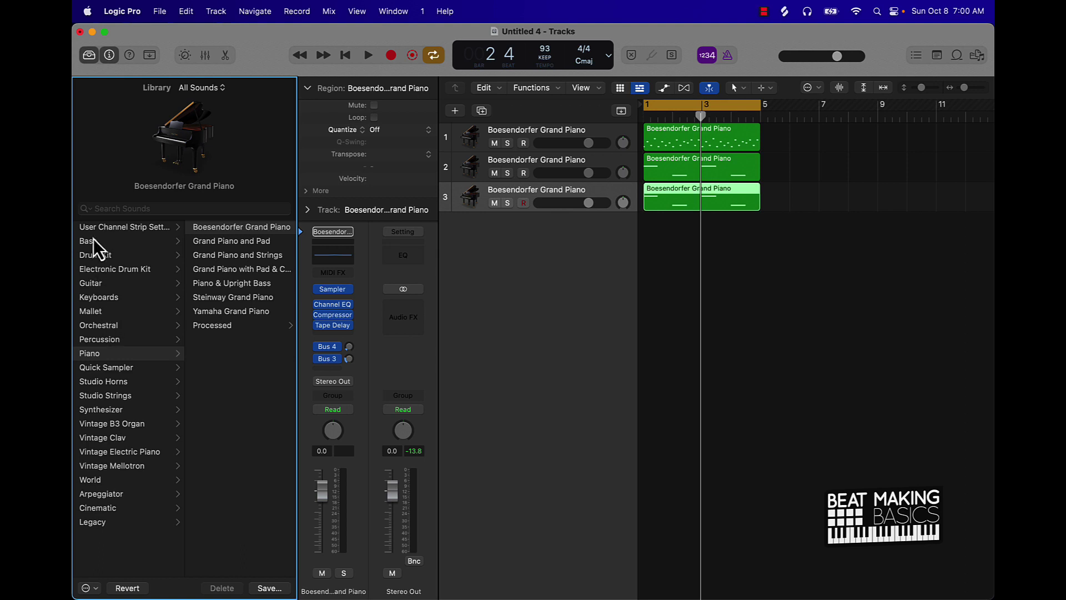
click(92, 412)
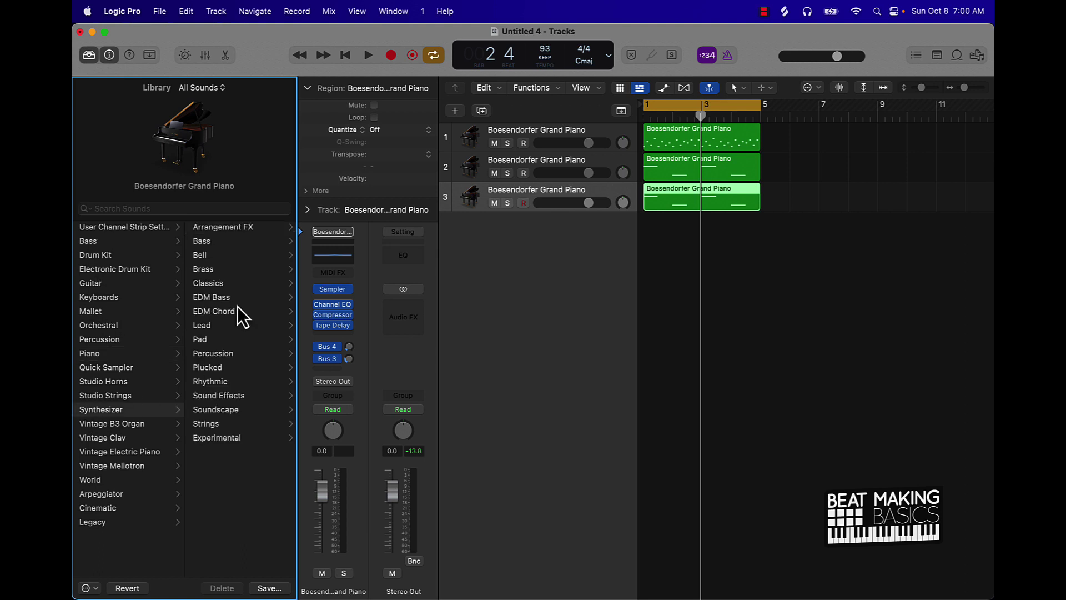
click(212, 269)
click(229, 327)
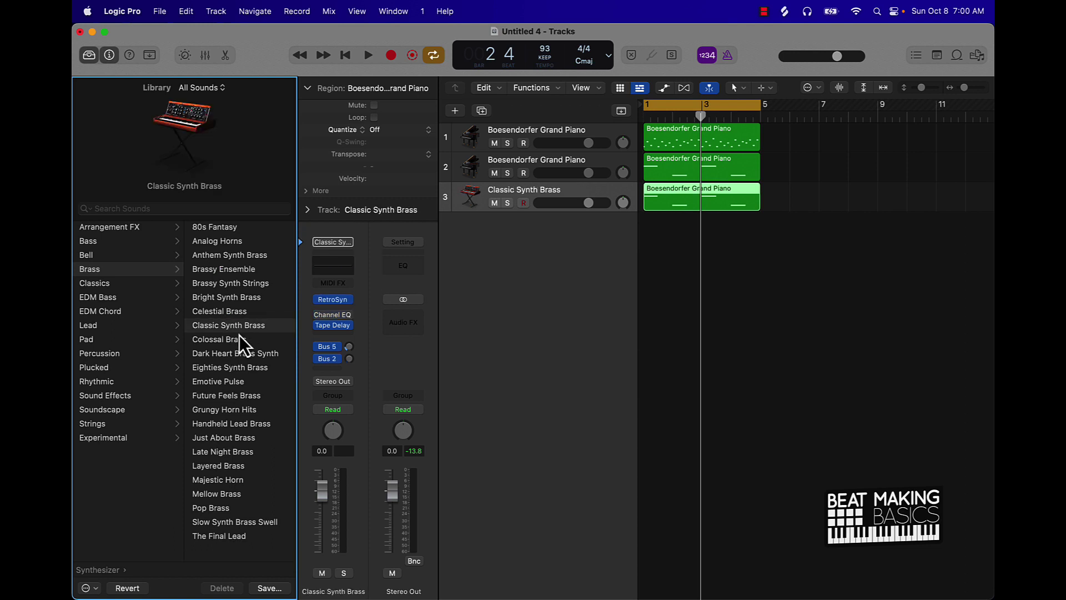
key(space)
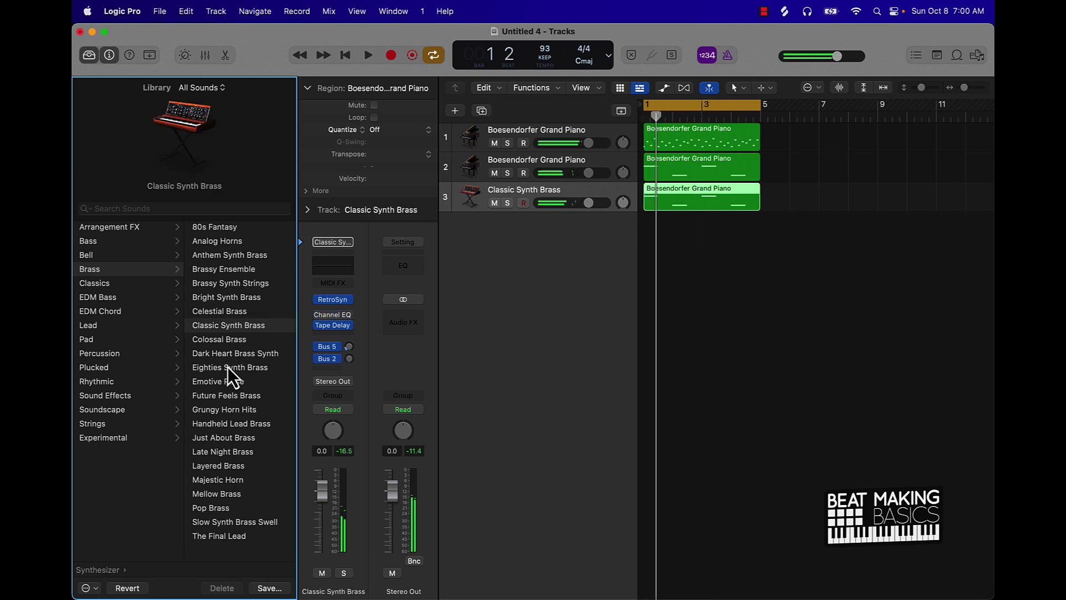
click(231, 367)
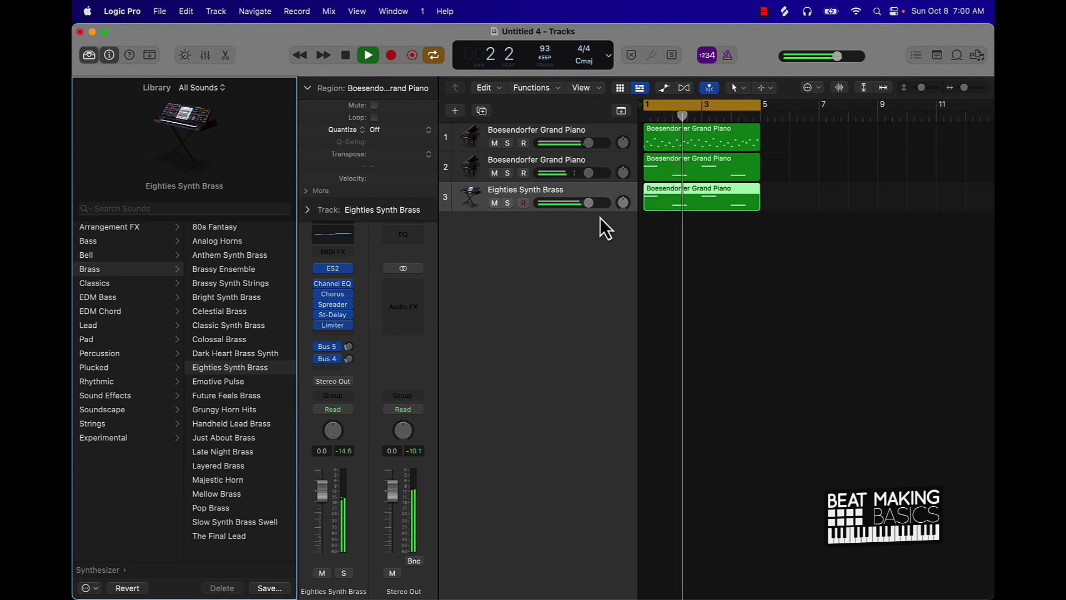
drag(589, 203, 578, 203)
Step: Stop playback, duplicate the first piano track, and copy its region onto the new track 2
key(space)
click(595, 128)
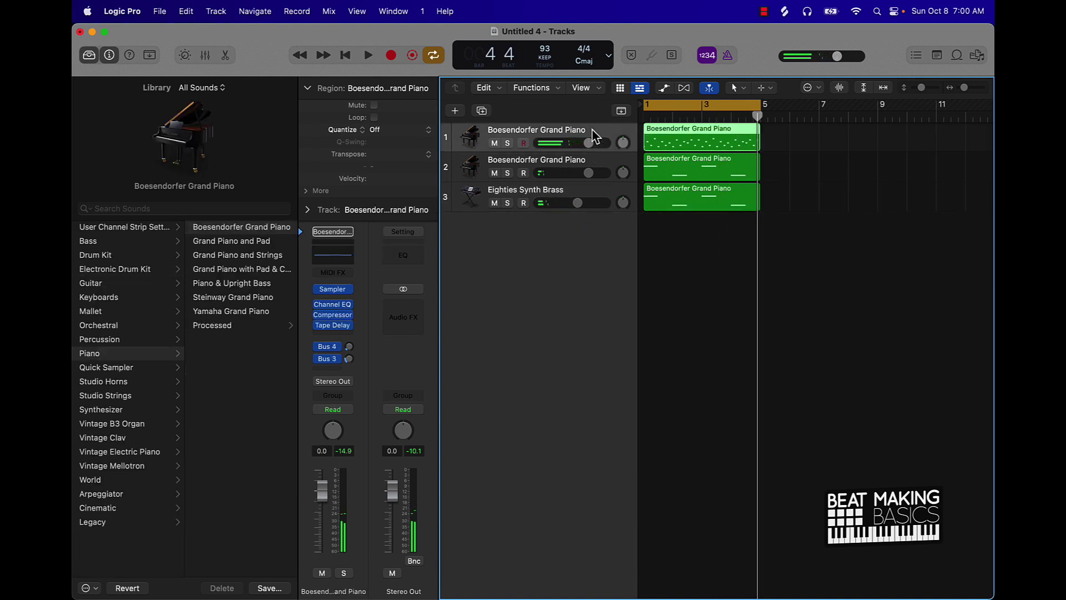
key(super+d)
drag(718, 154, 649, 177)
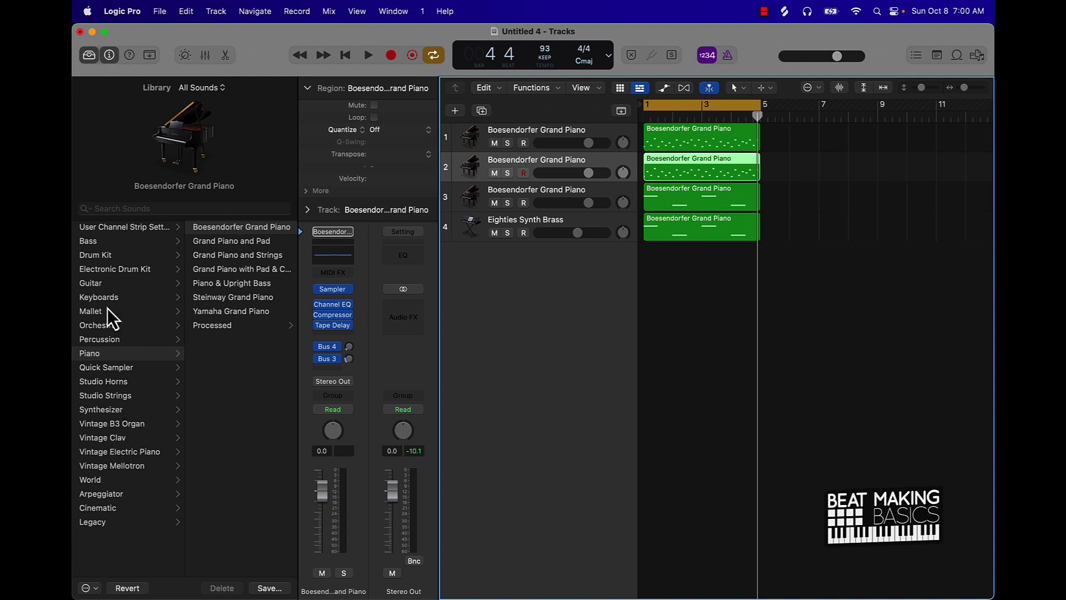
Step: Search the library for 'bel' and load Beach Bells onto track 2, auditioning it
click(142, 209)
text(bell)
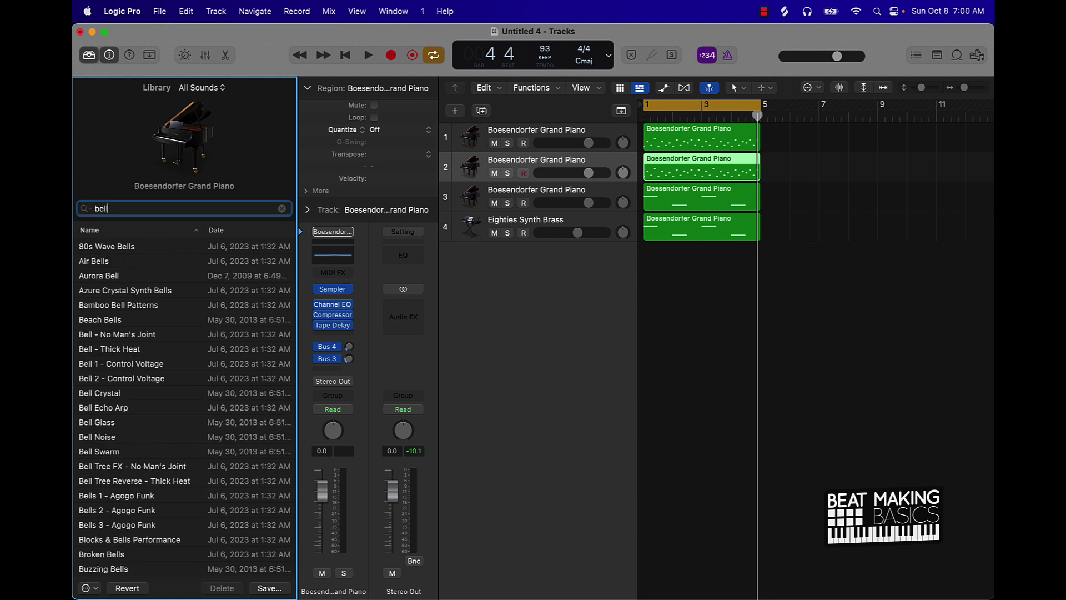
click(113, 265)
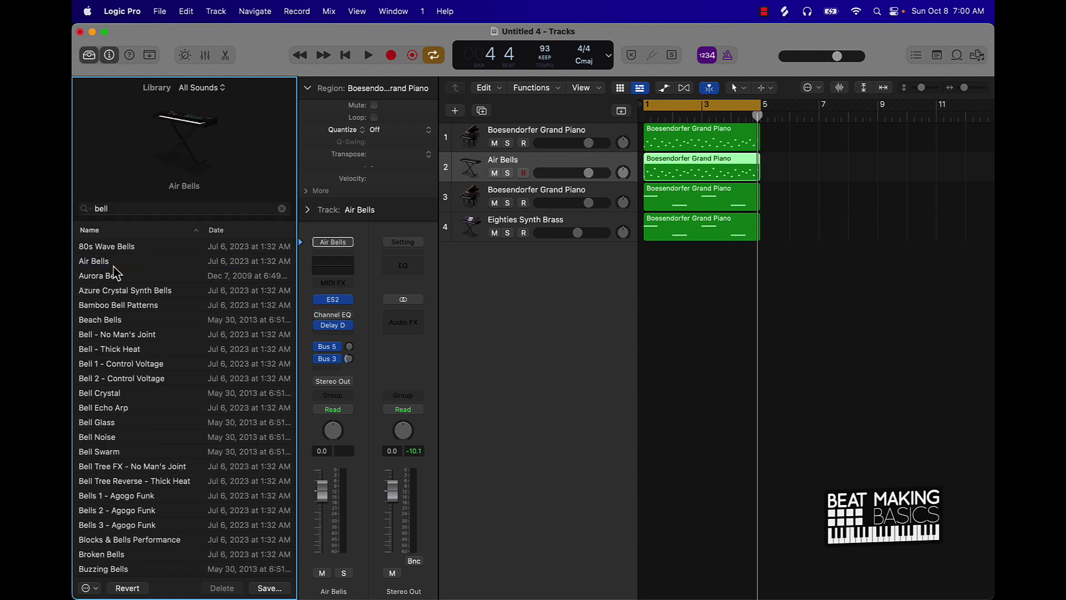
key(space)
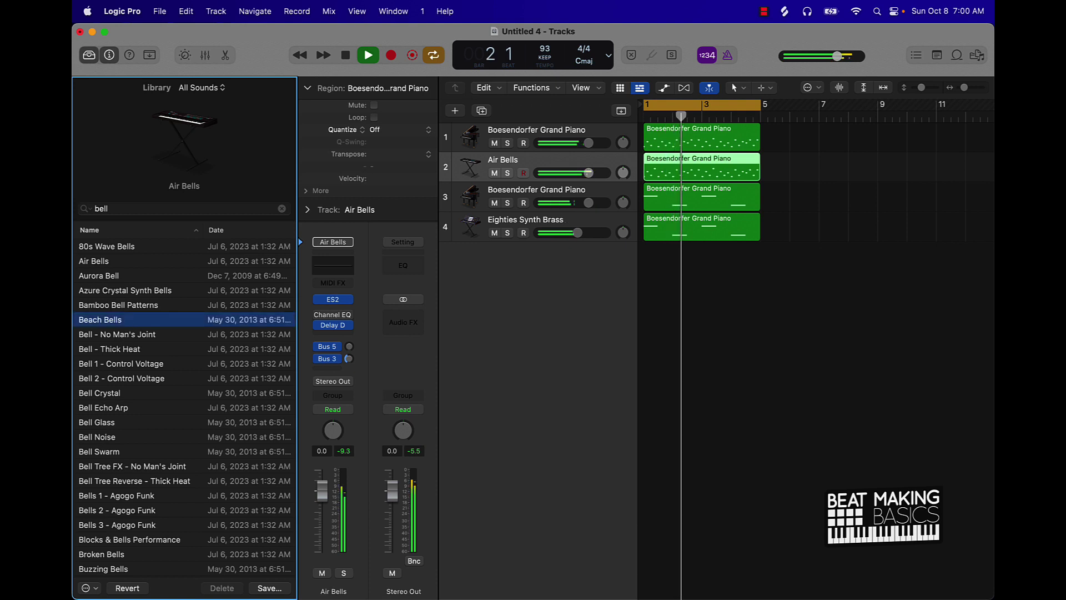
click(119, 320)
Step: Lower the Beach Bells track to -12.6 dB and mute track 1's Boesendorfer Grand Piano
drag(588, 172, 566, 173)
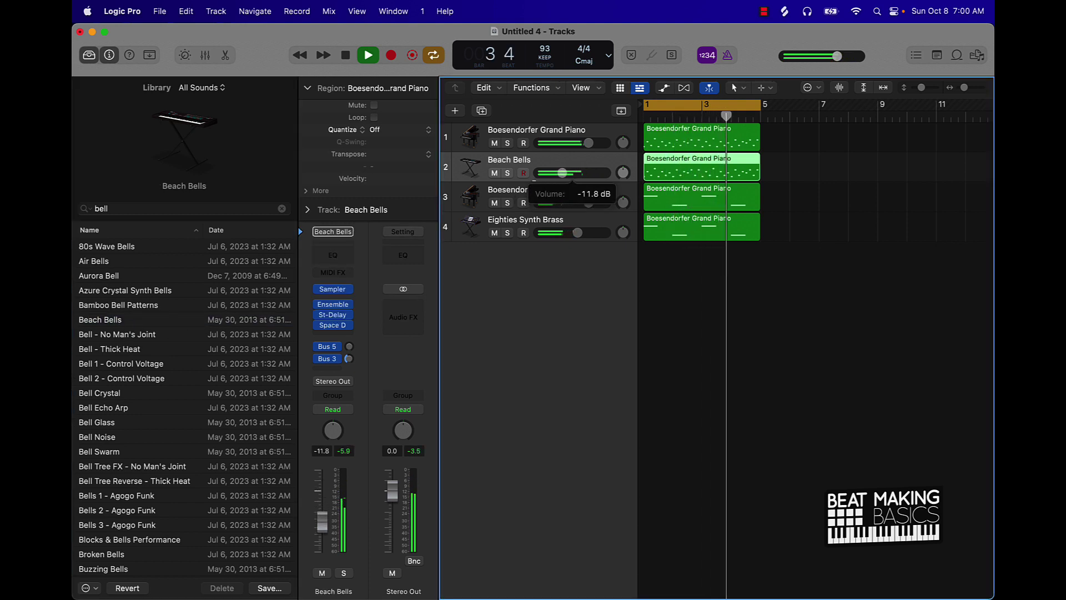
drag(534, 181, 535, 179)
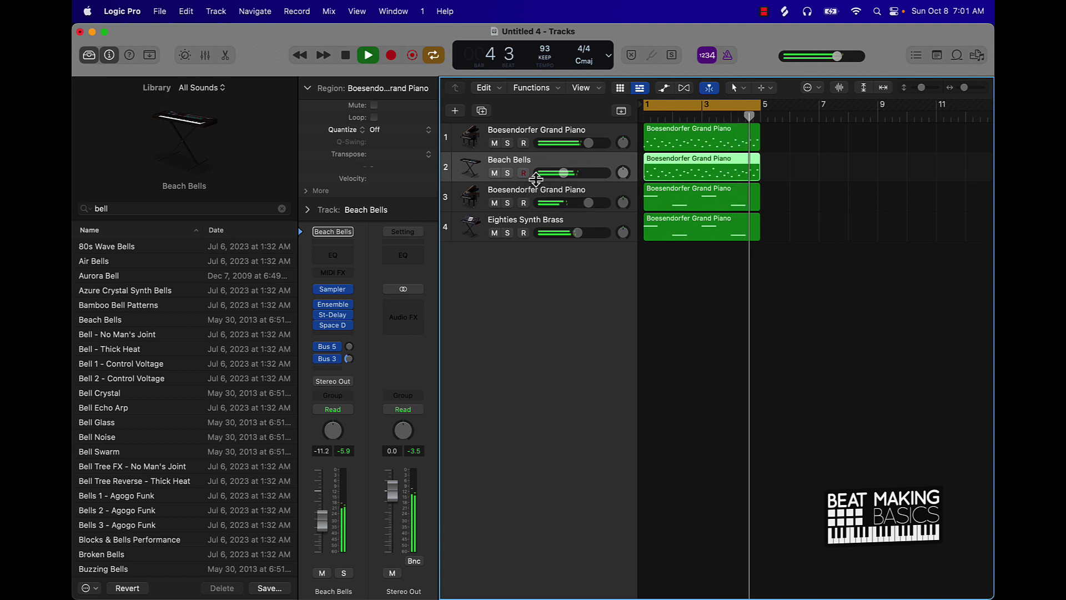
key(XF86AudioRaiseVolume)
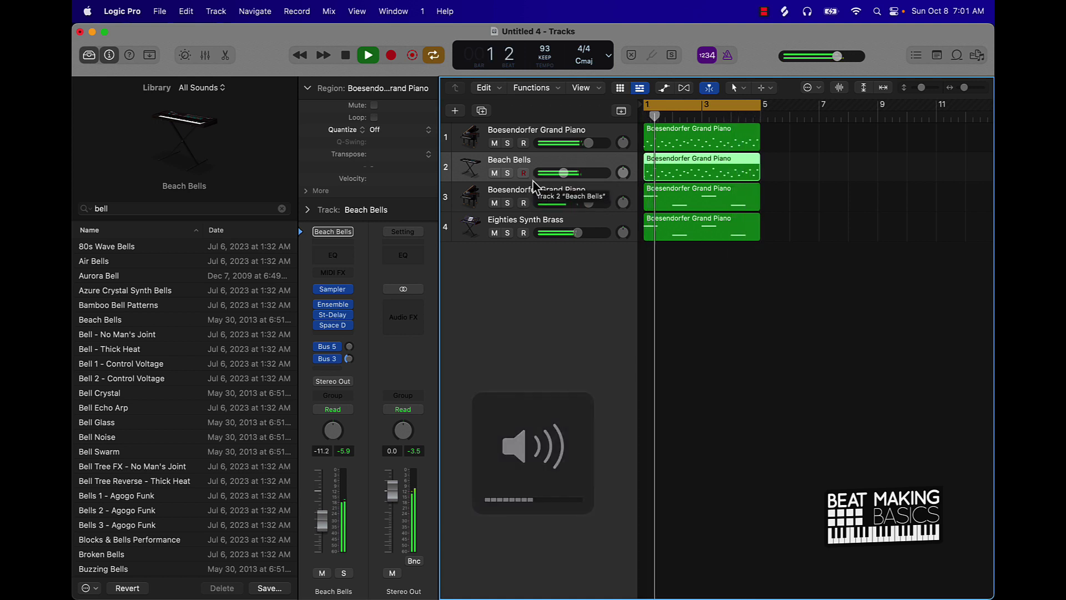
drag(566, 173, 565, 179)
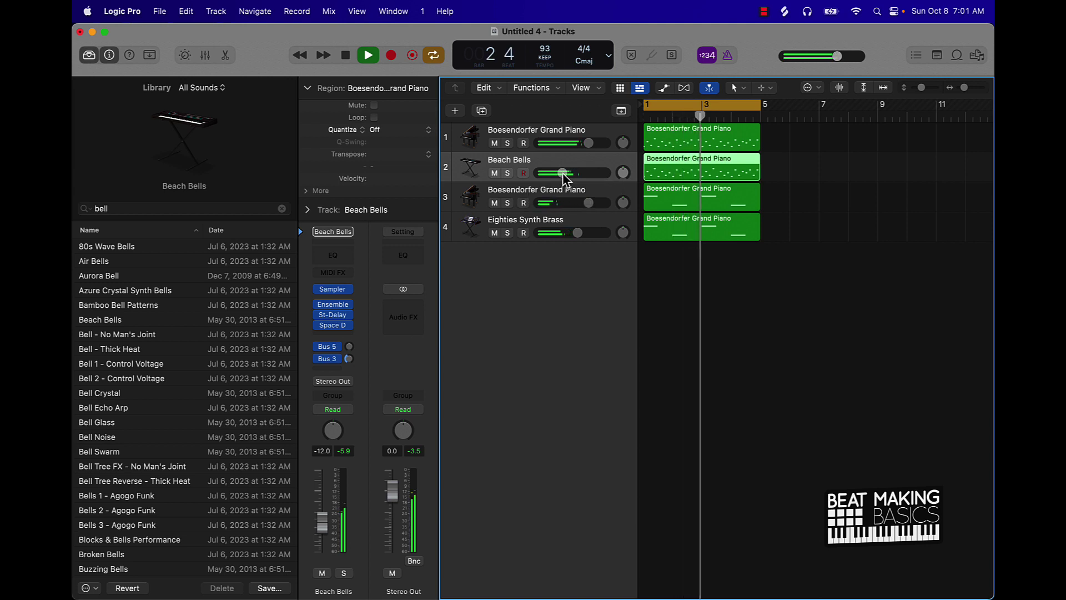
drag(562, 173, 560, 174)
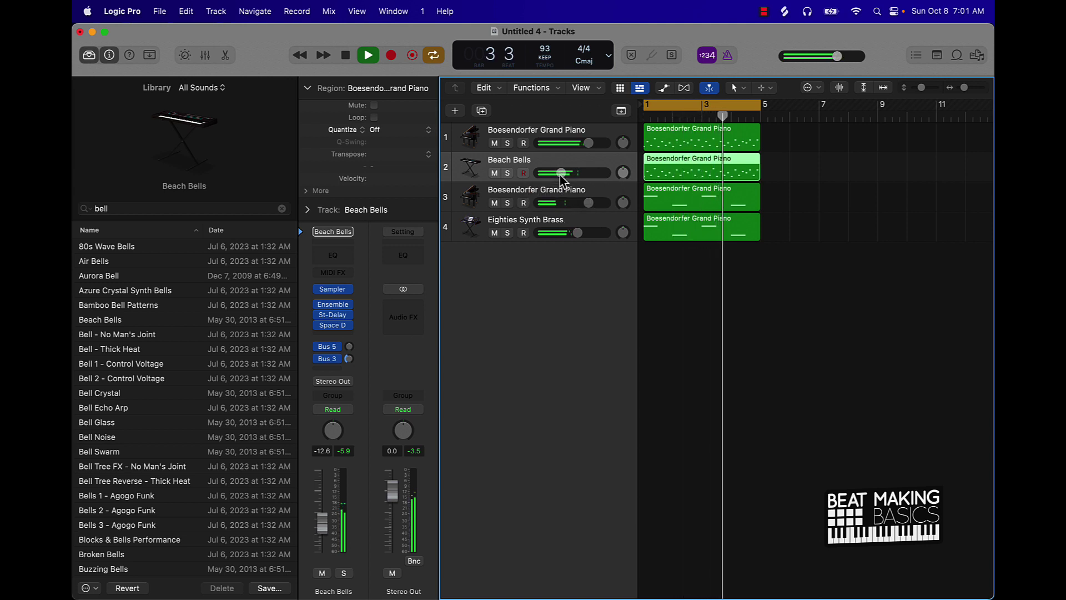
click(495, 143)
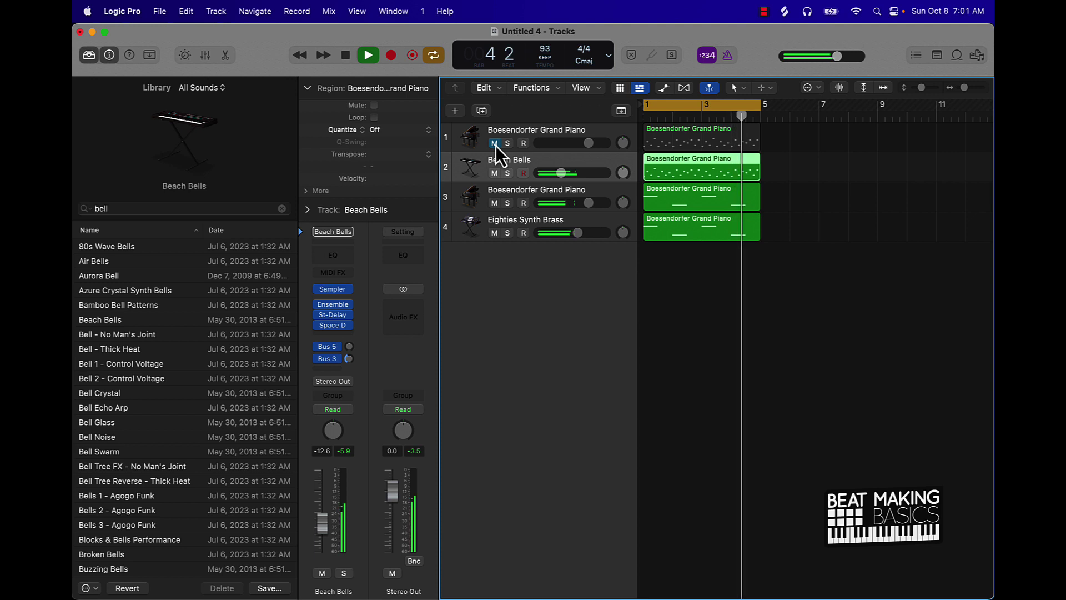
Step: Stop playback, unmute track 1's piano, deselect the track 2 region, and zoom in then back out to bars 1–8
key(space)
click(494, 143)
click(698, 275)
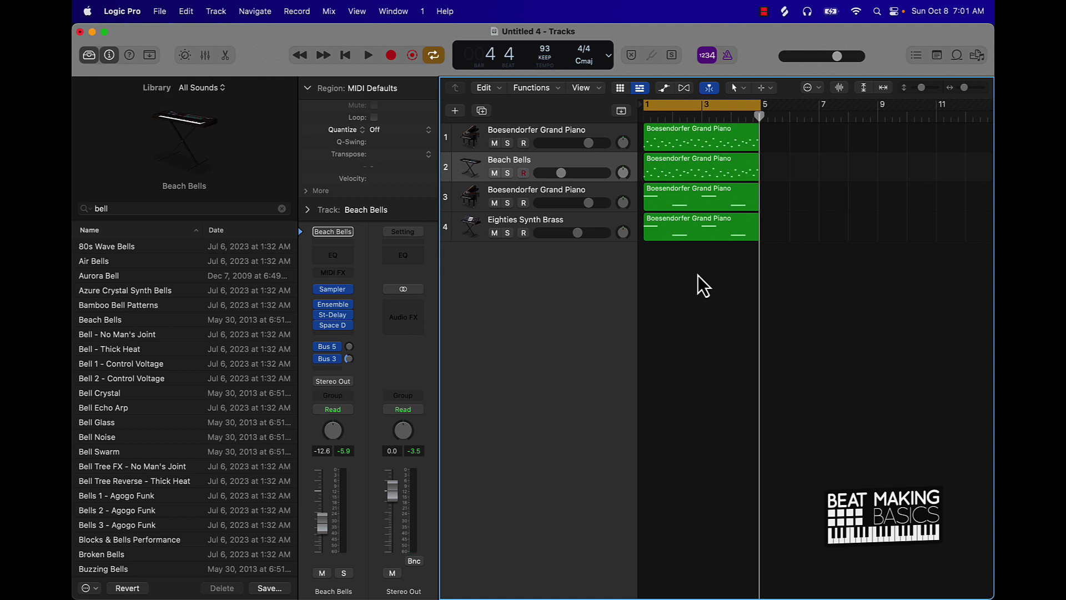
ctrl+alt+click(698, 275)
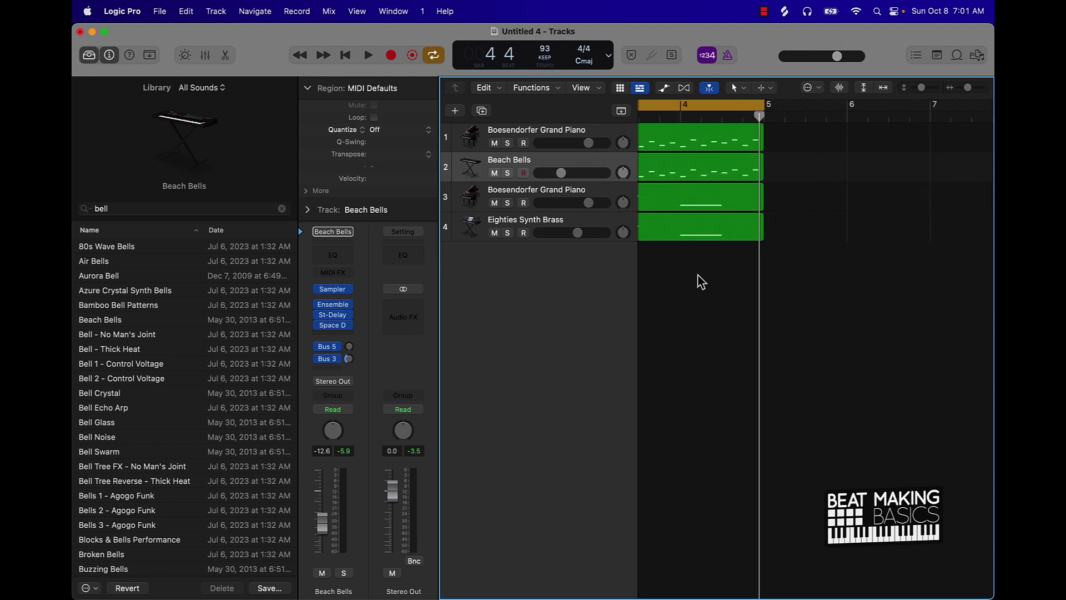
ctrl+alt+click(700, 281)
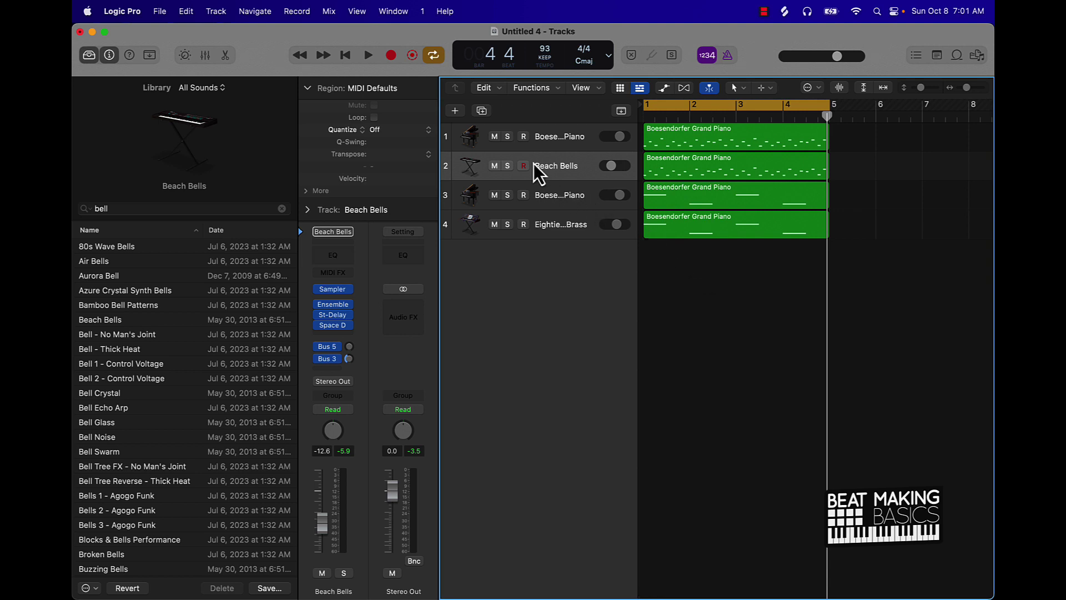
Step: Open the Step Sequencer, set the pattern length to 32 steps, then delete the new Beach Bells pattern region
click(231, 58)
click(755, 181)
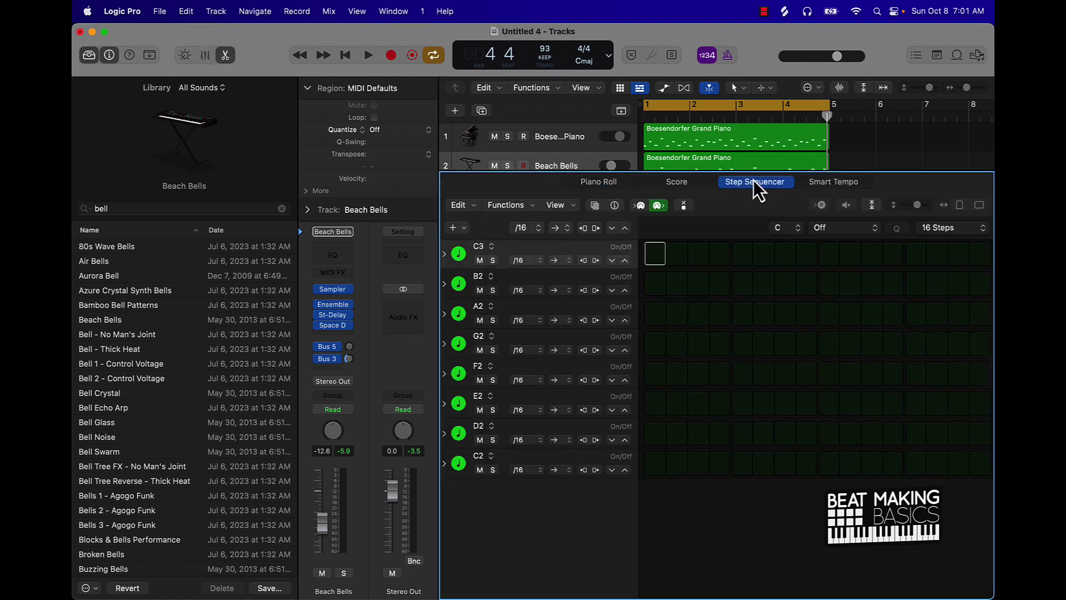
click(946, 228)
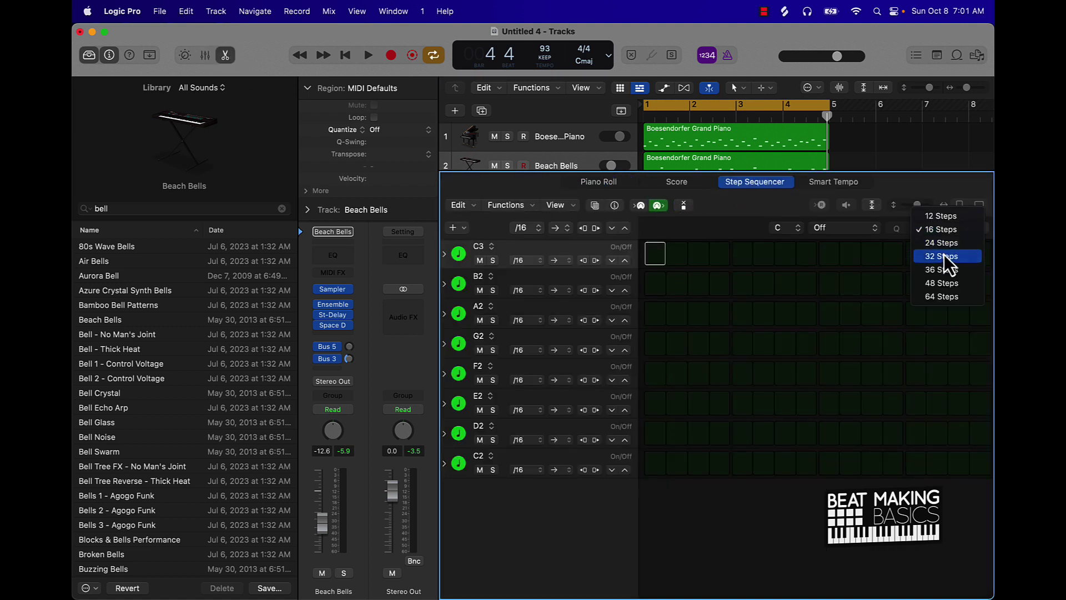
click(945, 257)
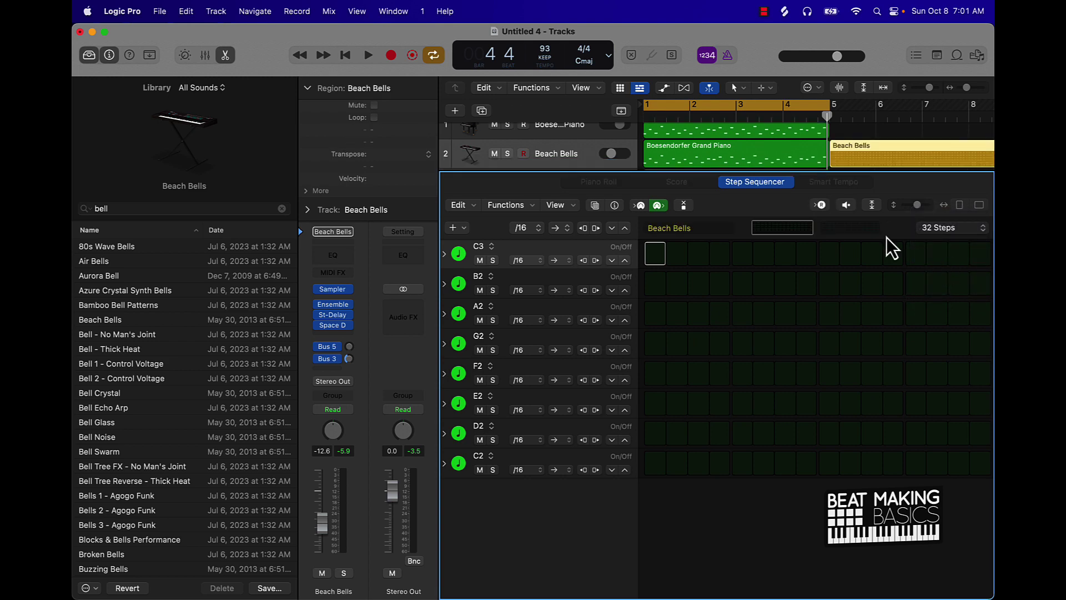
click(887, 155)
key(Delete)
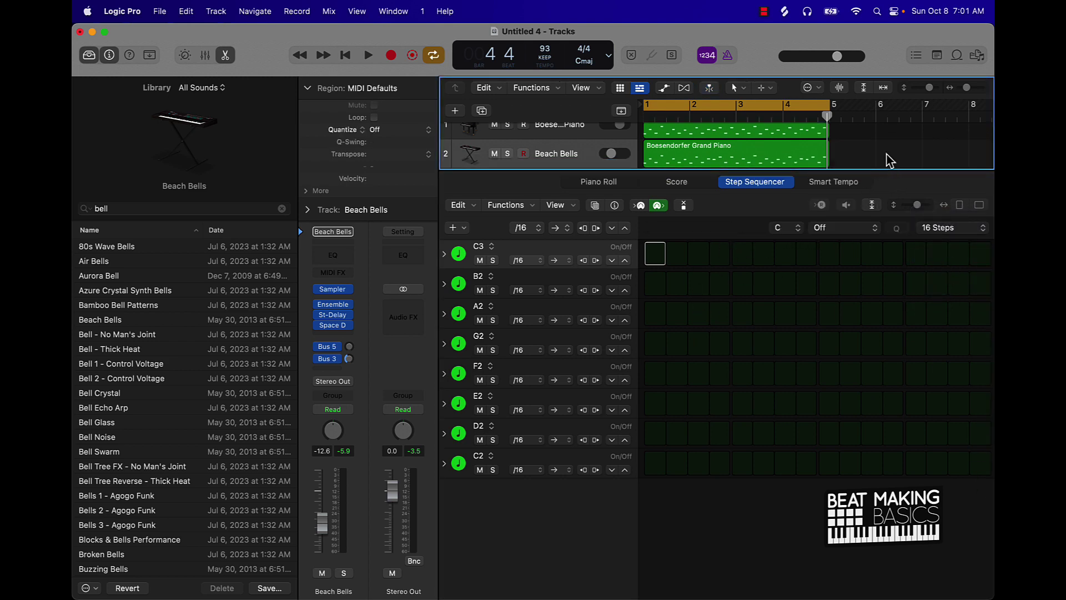
Step: Close the Step Sequencer editor, select track 3, and deselect its region
click(227, 57)
click(545, 198)
click(745, 276)
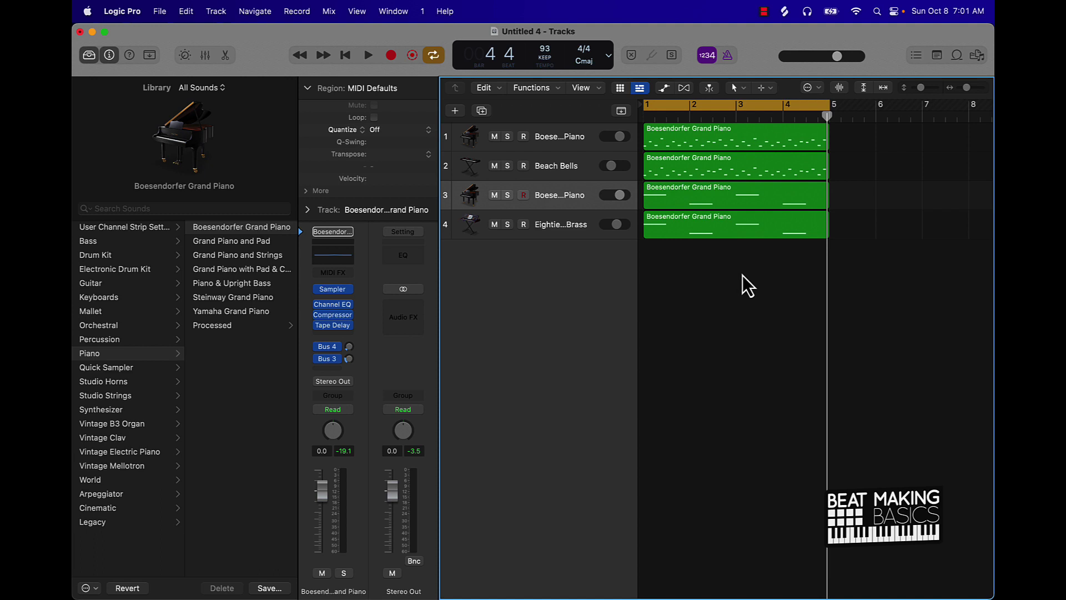